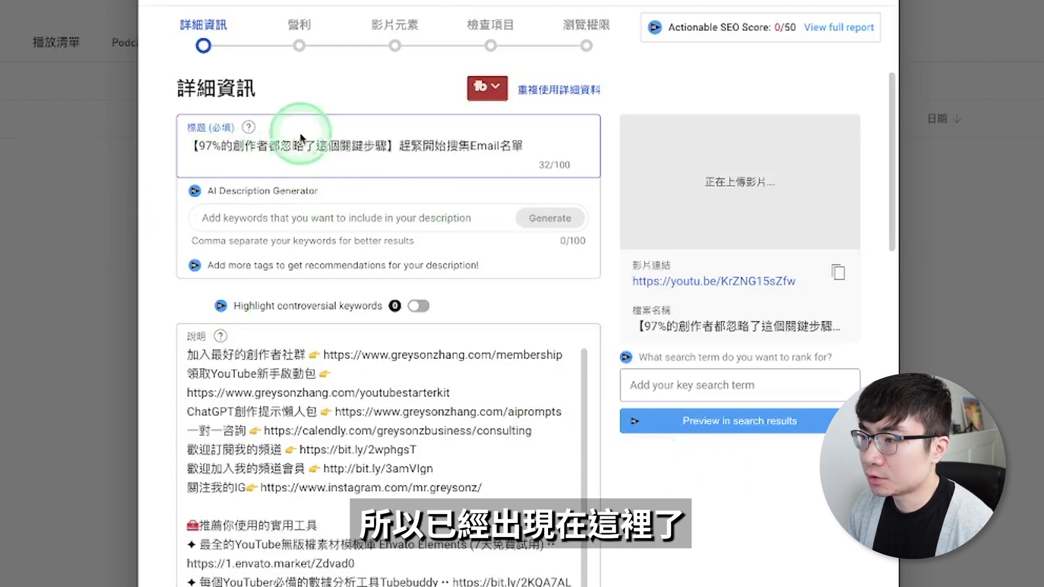
Open the channel's default upload settings (預設上傳設定) and review the default description in its basic info.
{"action": "scroll", "coordinate": [186, 136], "scroll_direction": "down", "scroll_amount": 3}
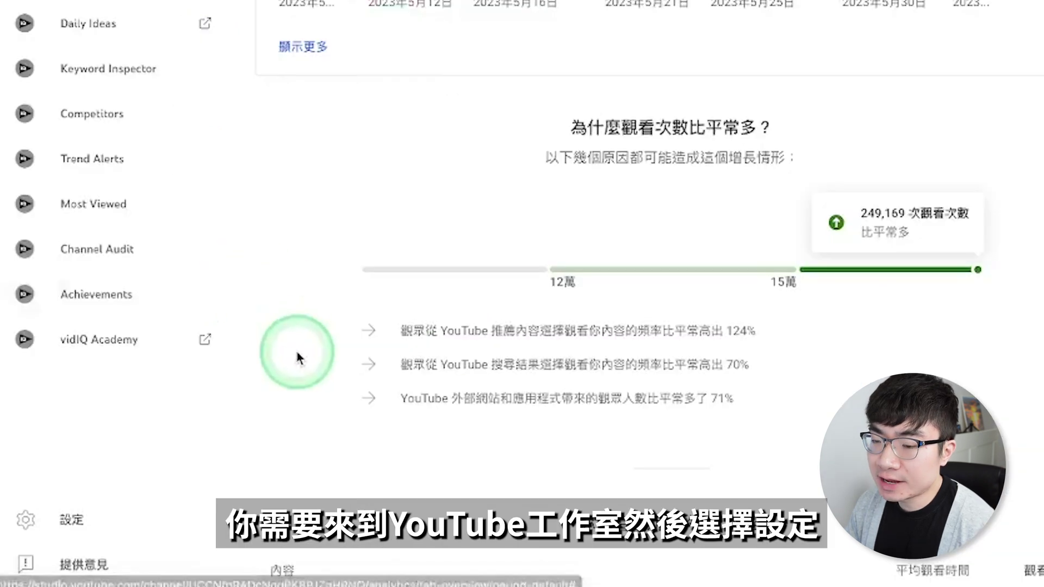
{"action": "left_click", "coordinate": [116, 526]}
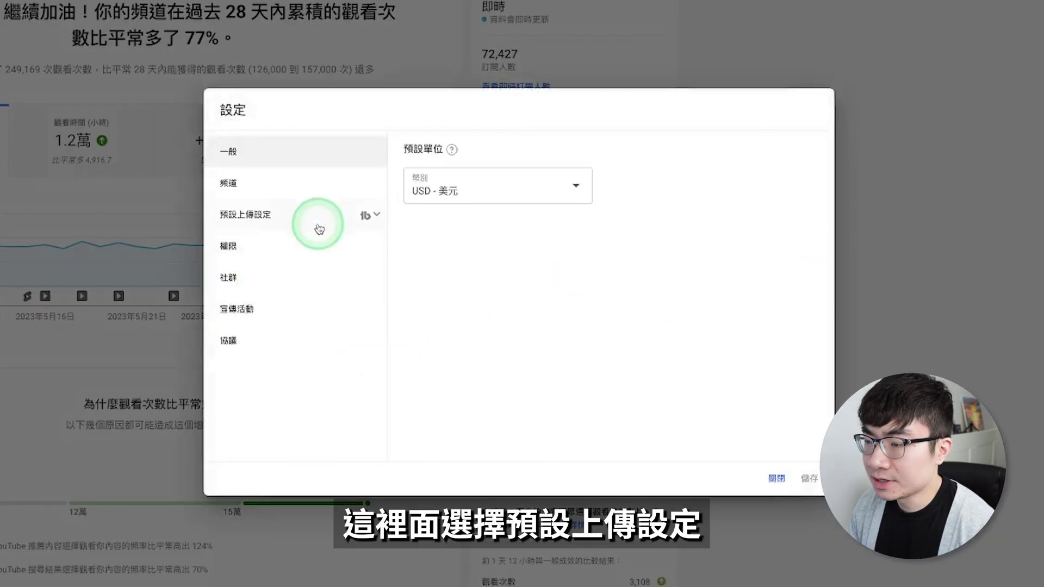
{"action": "left_click", "coordinate": [343, 214]}
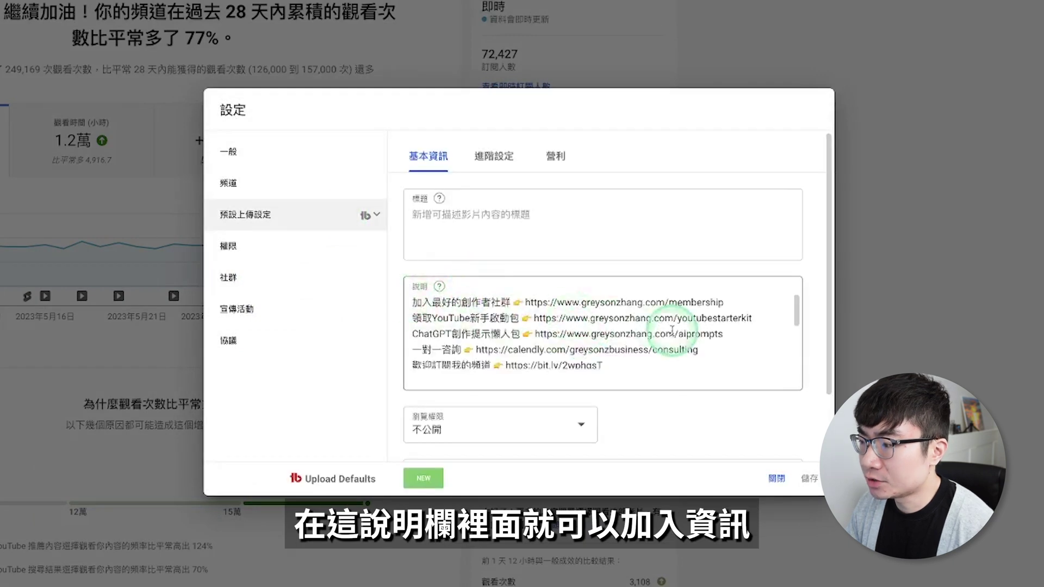
{"action": "scroll", "coordinate": [672, 331], "scroll_direction": "down", "scroll_amount": 2}
{"action": "scroll", "coordinate": [673, 331], "scroll_direction": "down", "scroll_amount": 3}
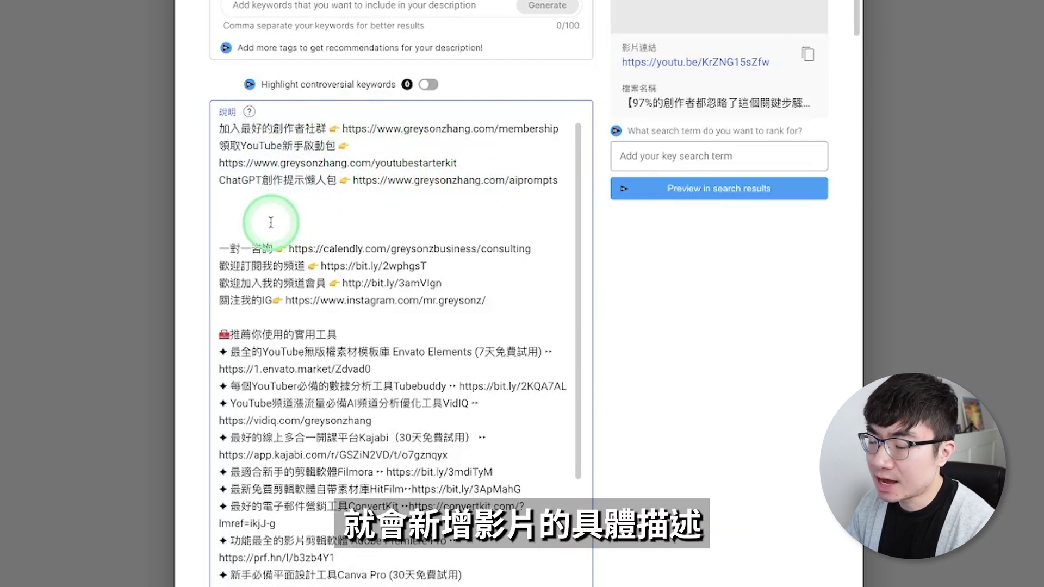
Add a paragraph below the ChatGPT創作提示懶人包 link urging creators to collect audience email lists in case their social media accounts disappear.
{"action": "type", "text": "想像一下，當你一覺醒來，你發現你的社交媒體賬號消失了，並且你再也找不回來了，你會怎麼辦？雖然這件事情我們都不想要發生，但是我們作為社交媒體創作者，一定要有一個預備方案。這就是為什麼這期影片我想要呼籲所有人去開始蒐集觀眾的email名單，這真的太重要了。"}
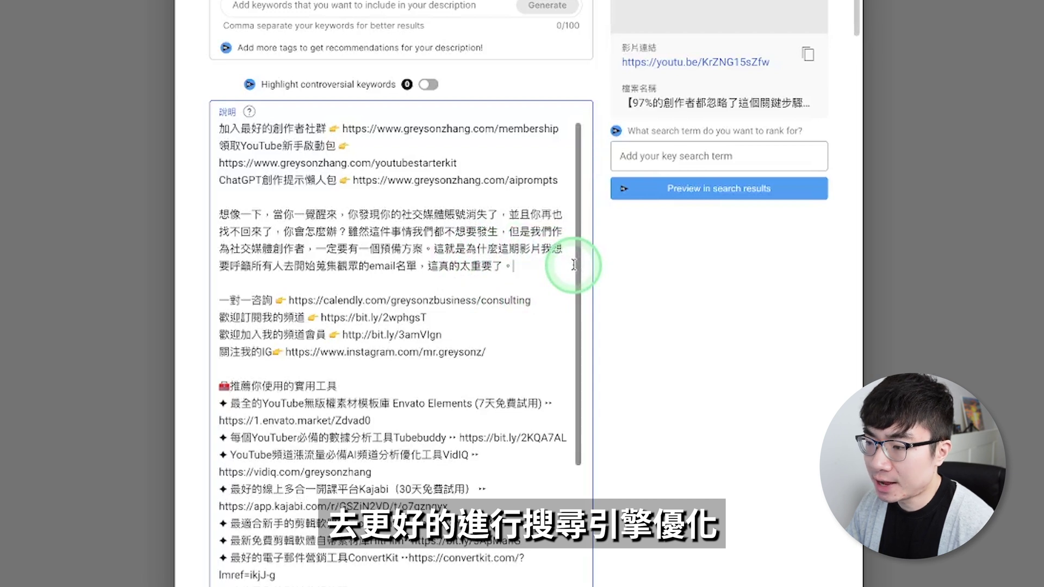
Review the description's recommended tools, equipment, free resources, popular videos and disclaimer, and open the option to reuse details (重複使用詳細資料).
{"action": "scroll", "coordinate": [551, 283], "scroll_direction": "down", "scroll_amount": 1}
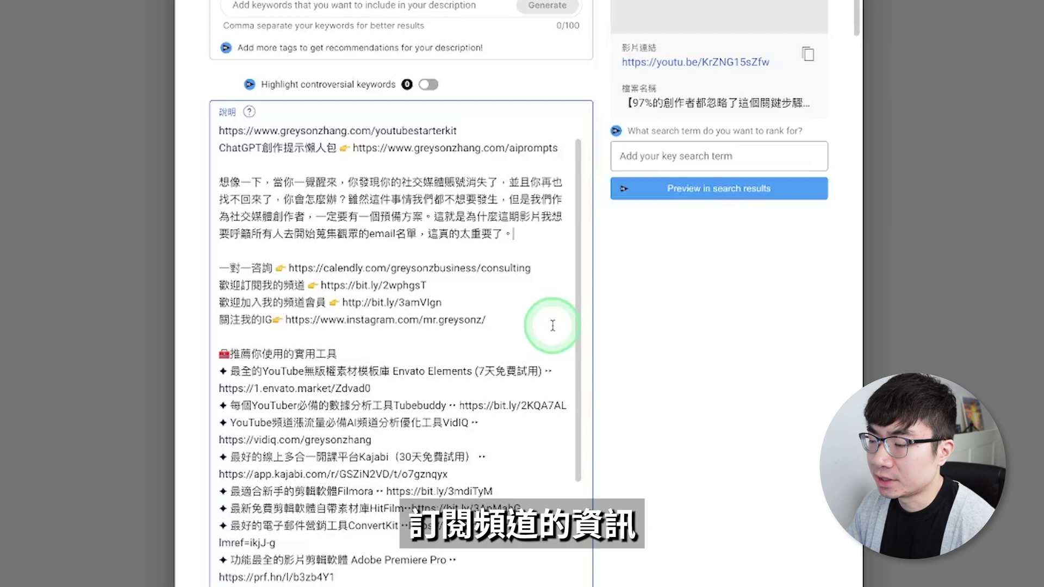
{"action": "scroll", "coordinate": [465, 201], "scroll_direction": "down", "scroll_amount": 4}
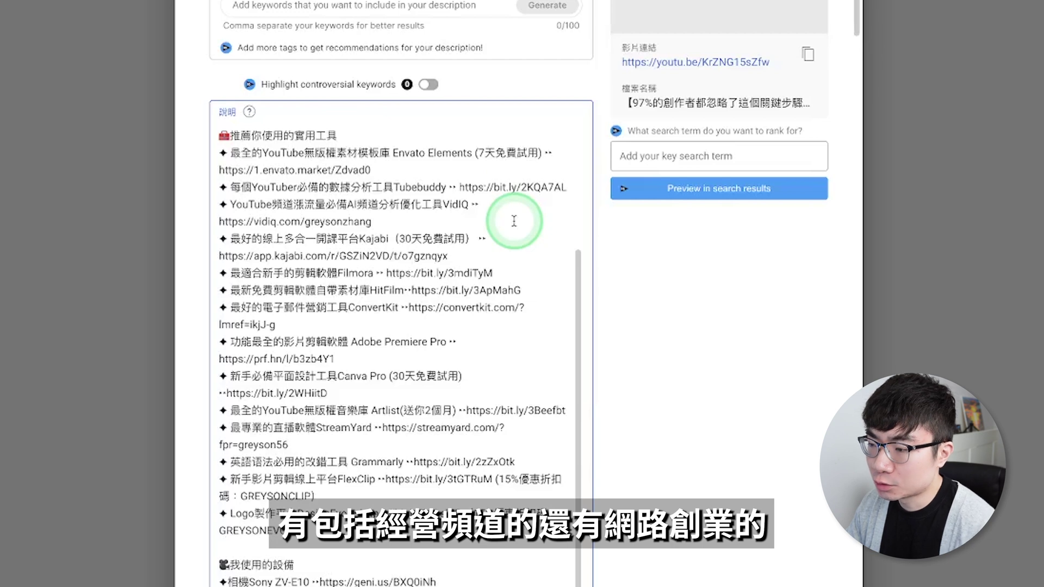
{"action": "scroll", "coordinate": [460, 227], "scroll_direction": "down", "scroll_amount": 6}
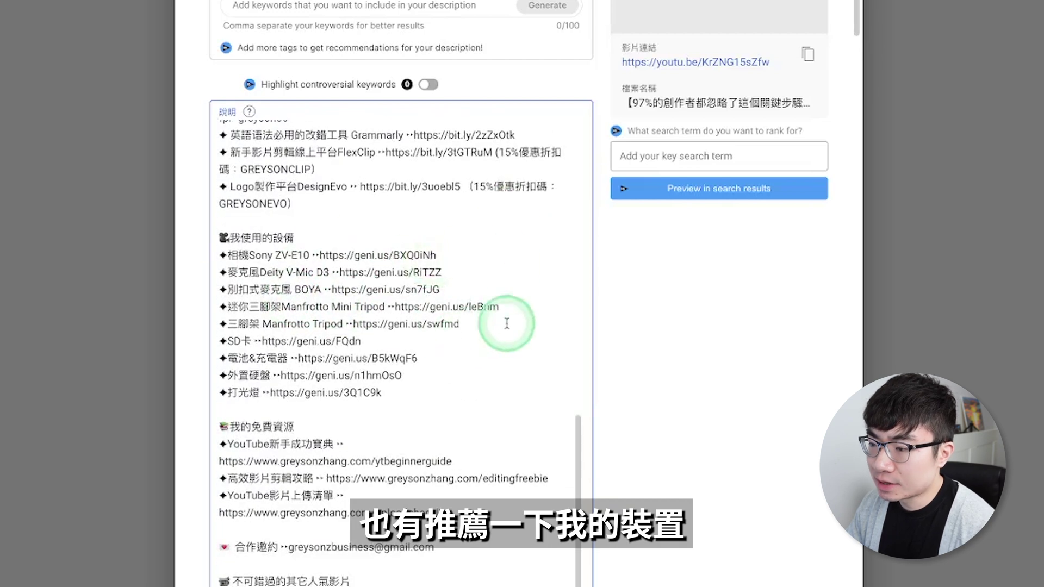
{"action": "scroll", "coordinate": [466, 338], "scroll_direction": "down", "scroll_amount": 2}
{"action": "scroll", "coordinate": [522, 375], "scroll_direction": "down", "scroll_amount": 3}
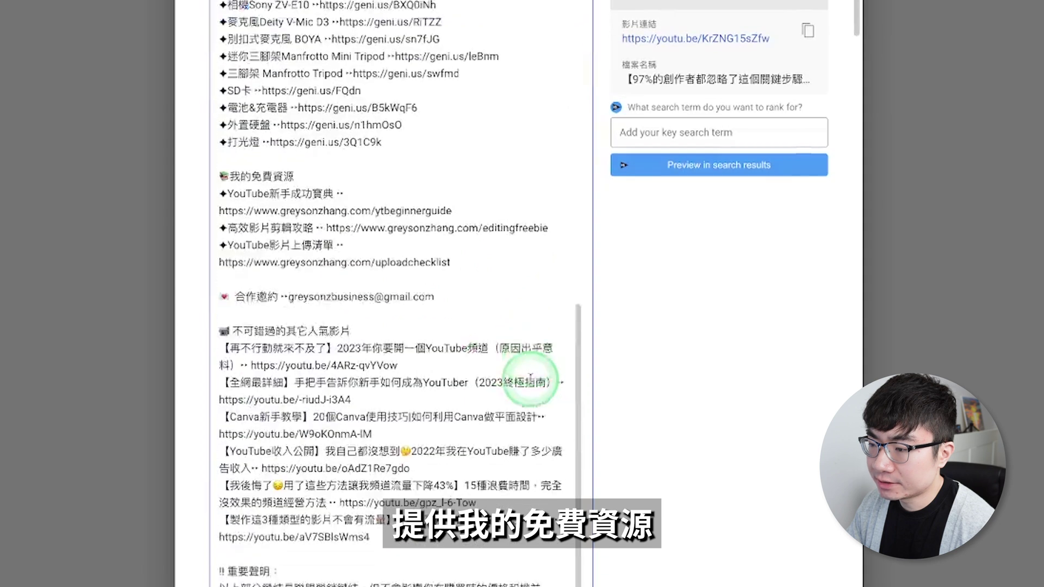
{"action": "scroll", "coordinate": [530, 377], "scroll_direction": "down", "scroll_amount": 2}
{"action": "scroll", "coordinate": [517, 232], "scroll_direction": "down", "scroll_amount": 2}
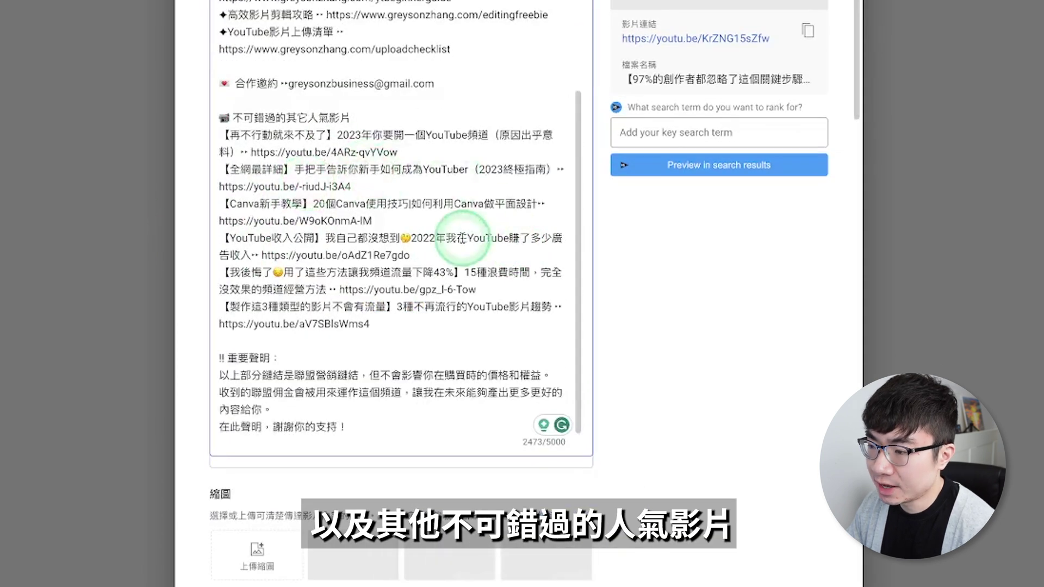
{"action": "scroll", "coordinate": [461, 240], "scroll_direction": "down", "scroll_amount": 2}
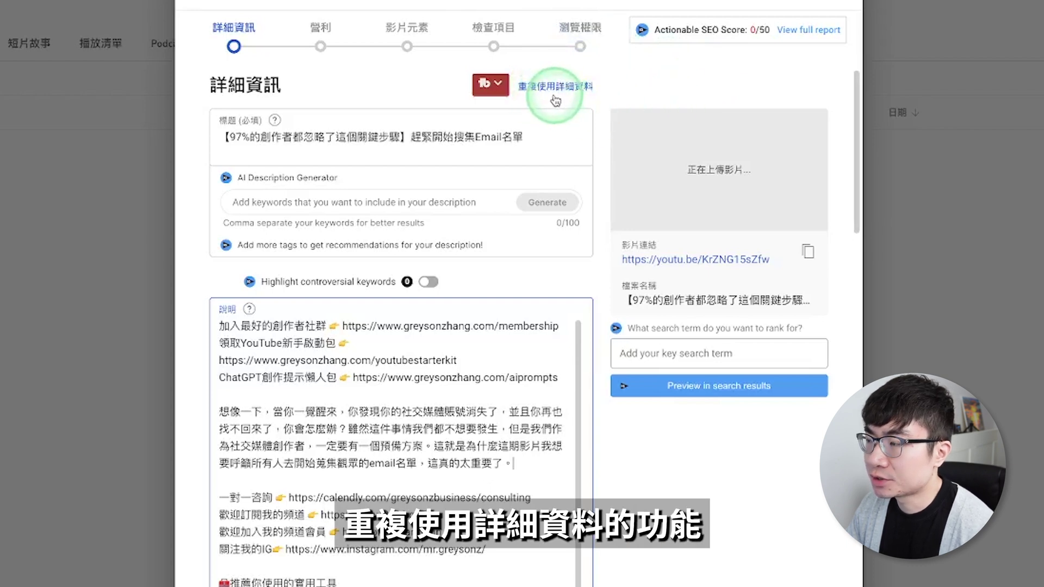
{"action": "left_click", "coordinate": [571, 86]}
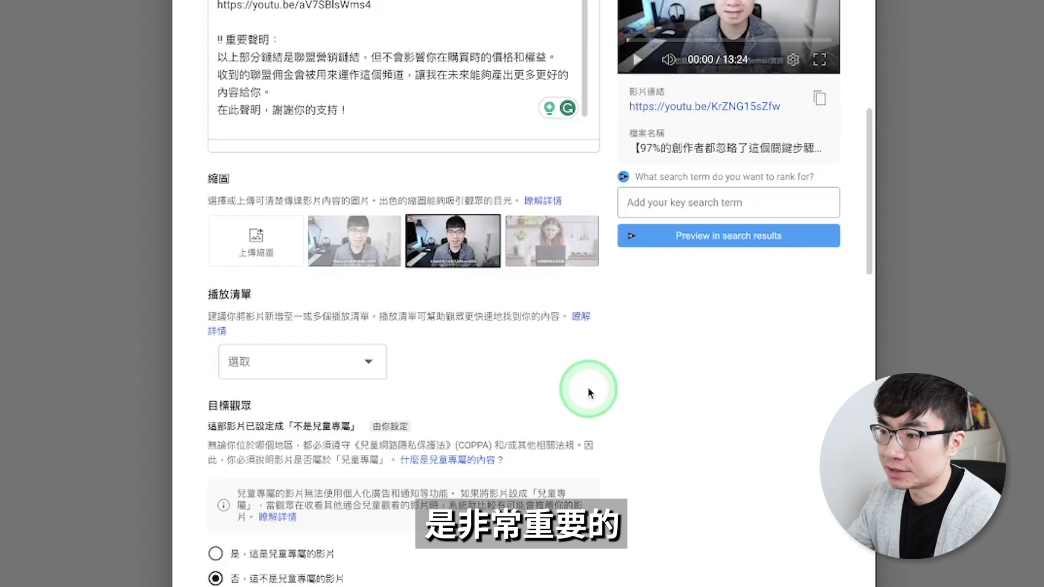
Look through the channel's playlists and assign the video to the playlist 新手郵件營銷教學.
{"action": "scroll", "coordinate": [588, 393], "scroll_direction": "down", "scroll_amount": 3}
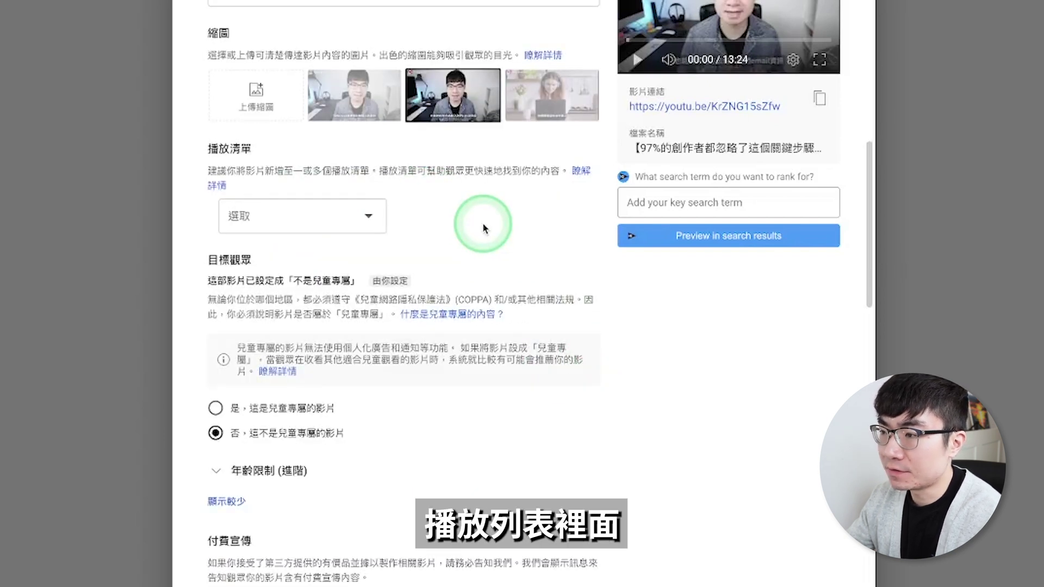
{"action": "scroll", "coordinate": [482, 223], "scroll_direction": "down", "scroll_amount": 2}
{"action": "left_click", "coordinate": [326, 125]}
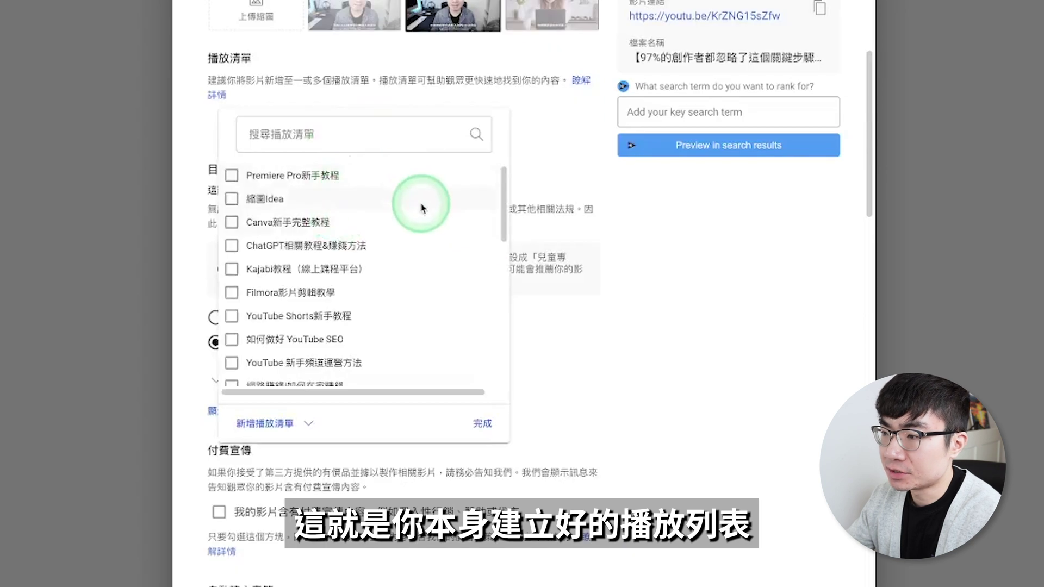
{"action": "scroll", "coordinate": [426, 228], "scroll_direction": "down", "scroll_amount": 2}
{"action": "scroll", "coordinate": [427, 231], "scroll_direction": "up", "scroll_amount": 2}
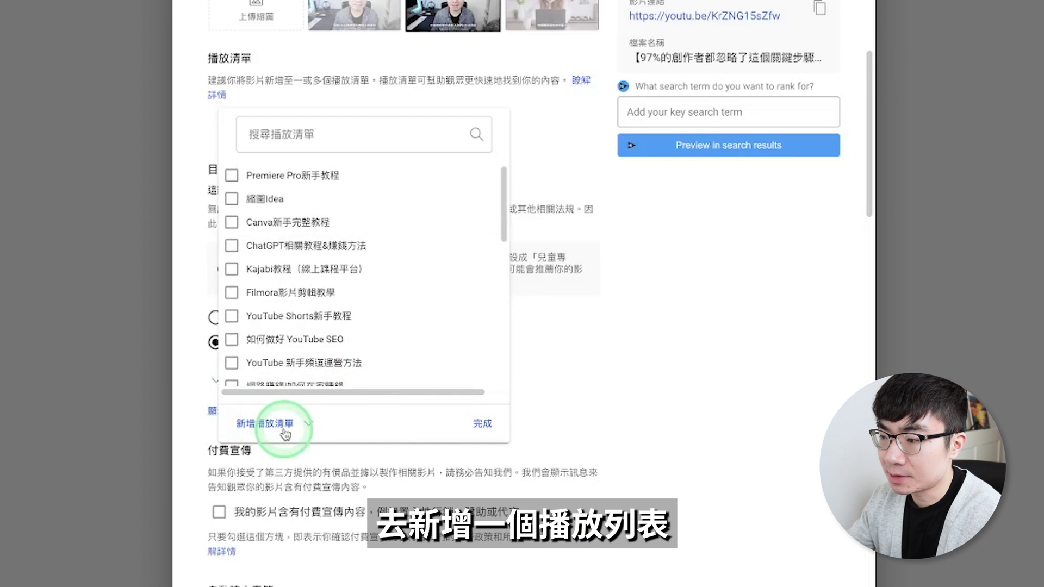
{"action": "left_click", "coordinate": [454, 129]}
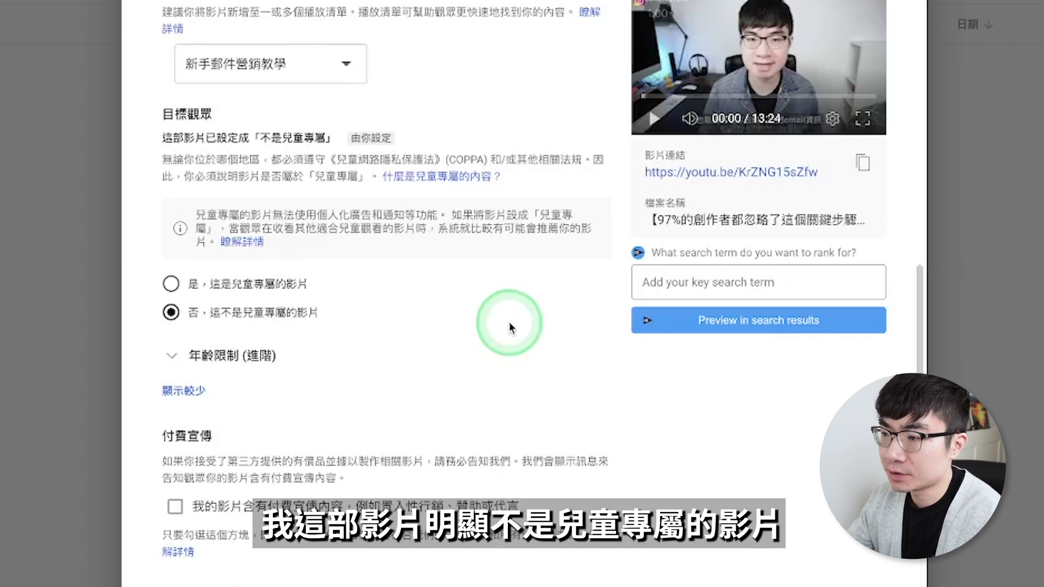
Review the made-for-kids audience setting and expand the advanced age restriction (年齡限制) options.
{"action": "scroll", "coordinate": [489, 348], "scroll_direction": "up", "scroll_amount": 1}
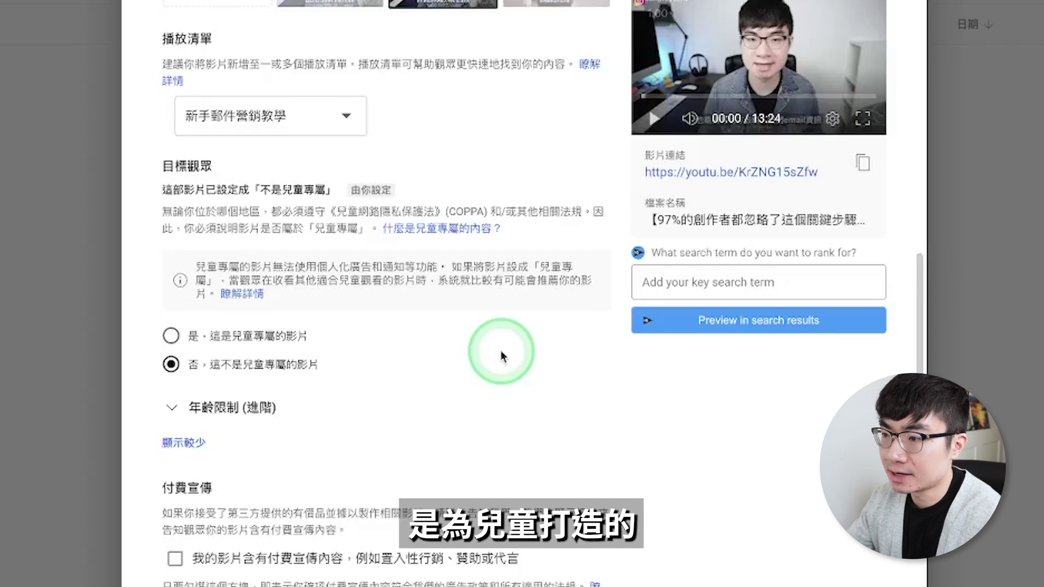
{"action": "scroll", "coordinate": [582, 319], "scroll_direction": "down", "scroll_amount": 1}
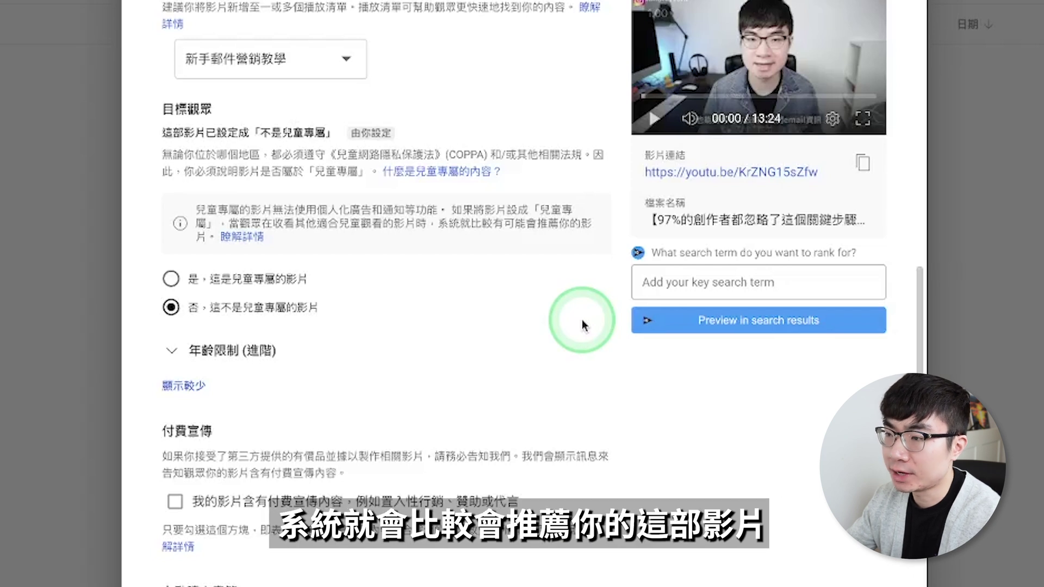
{"action": "left_click", "coordinate": [581, 348]}
{"action": "scroll", "coordinate": [490, 283], "scroll_direction": "down", "scroll_amount": 2}
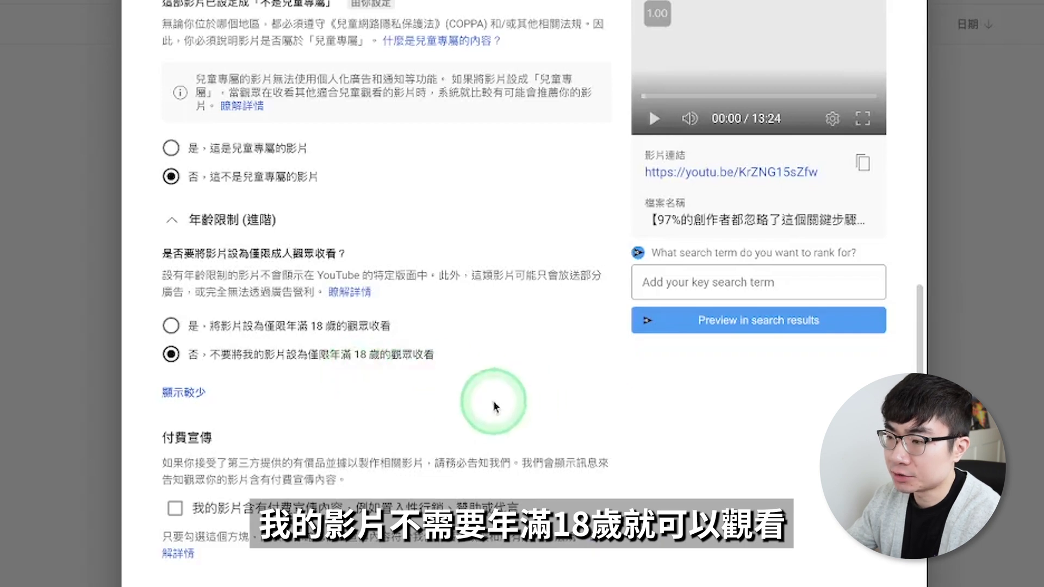
Examine the paid promotion, automatic chapters, filming location and tags settings of the video.
{"action": "scroll", "coordinate": [543, 353], "scroll_direction": "down", "scroll_amount": 5}
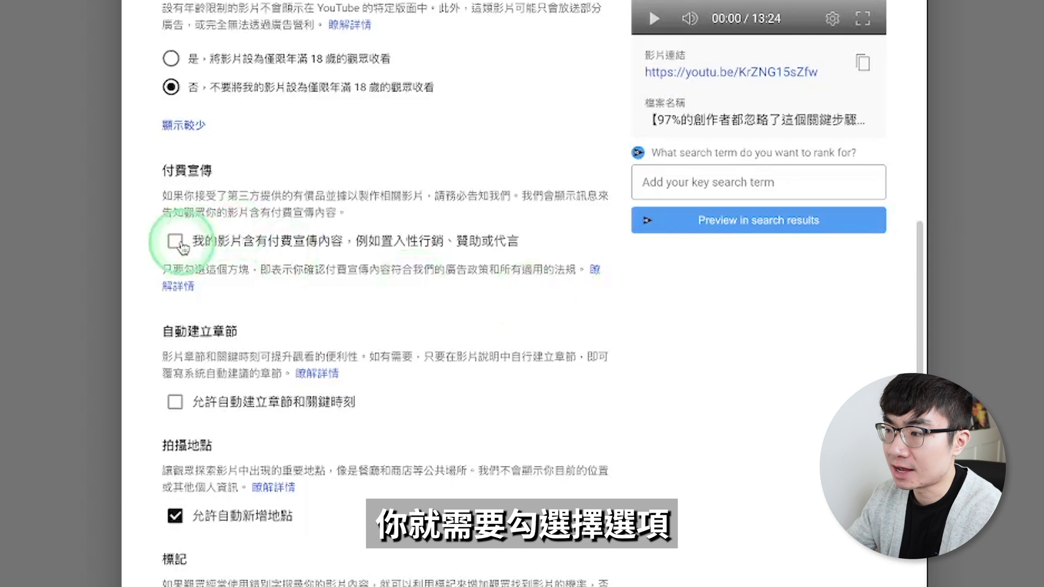
{"action": "scroll", "coordinate": [419, 209], "scroll_direction": "down", "scroll_amount": 3}
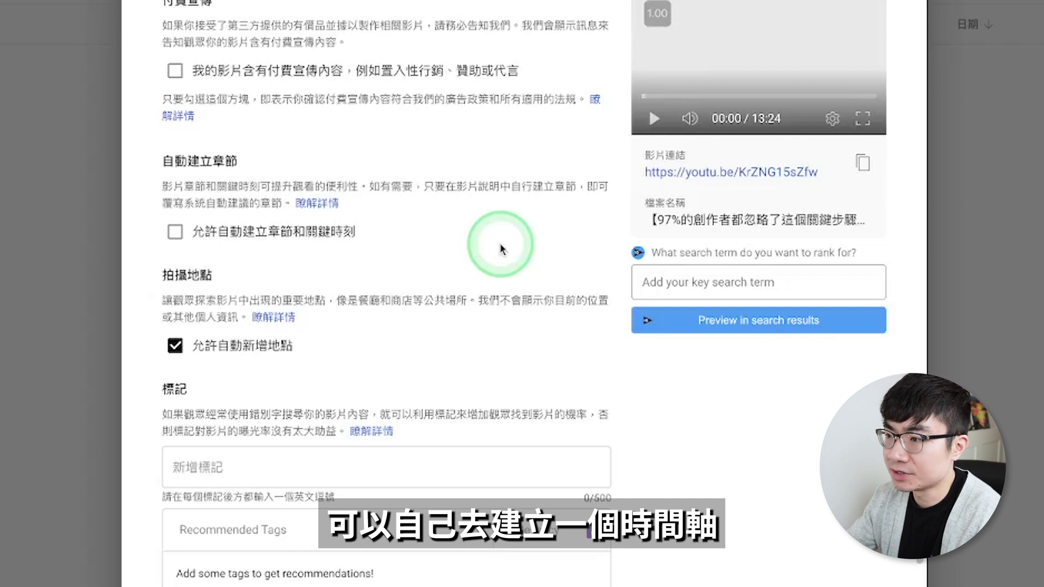
{"action": "scroll", "coordinate": [501, 249], "scroll_direction": "down", "scroll_amount": 2}
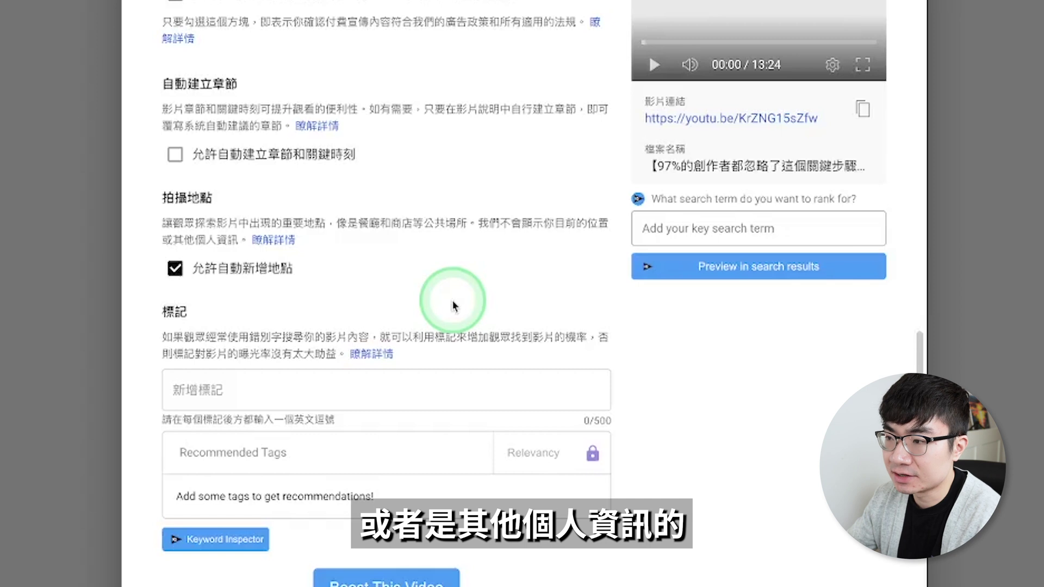
{"action": "scroll", "coordinate": [452, 305], "scroll_direction": "down", "scroll_amount": 3}
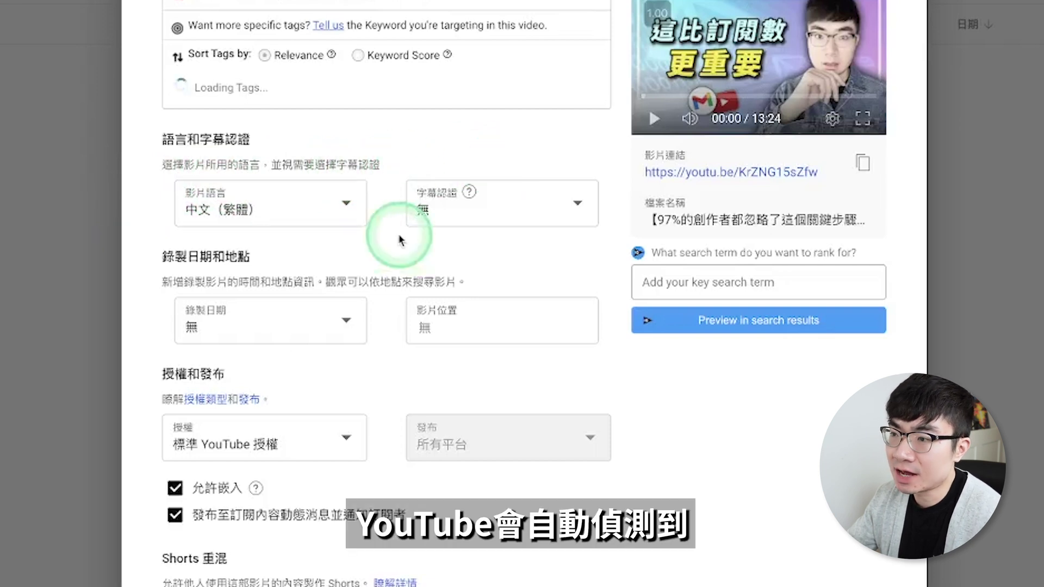
Check the available video languages and caption certification options, leaving 中文（繁體） and 無 selected.
{"action": "left_click", "coordinate": [337, 214]}
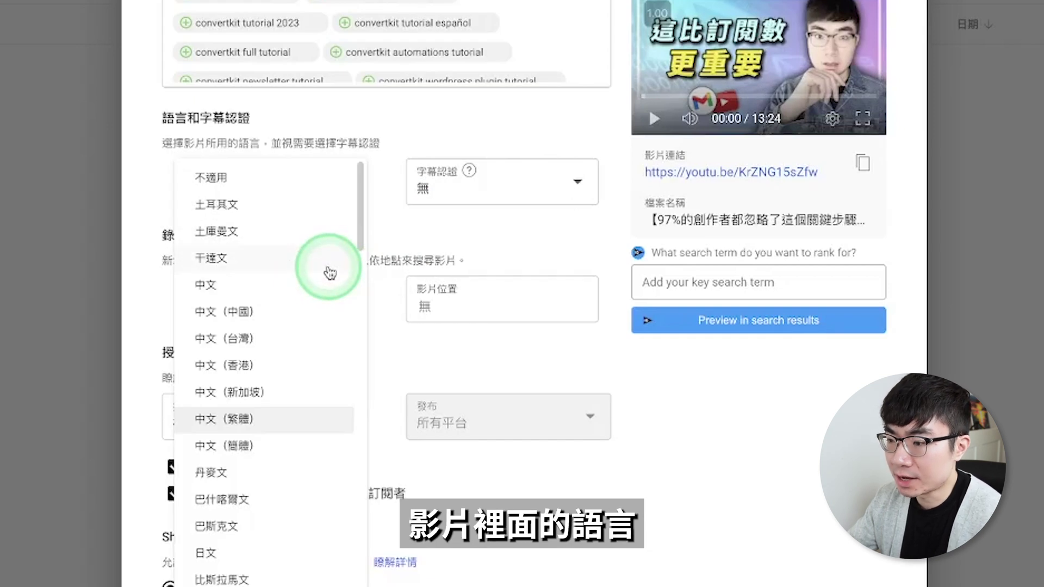
{"action": "left_click", "coordinate": [454, 237]}
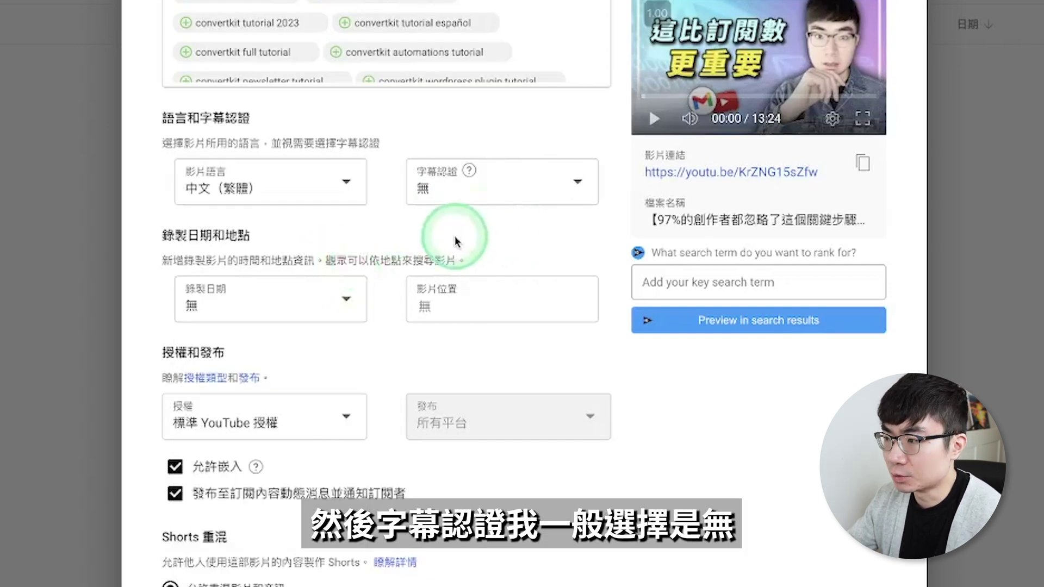
{"action": "left_click", "coordinate": [567, 182]}
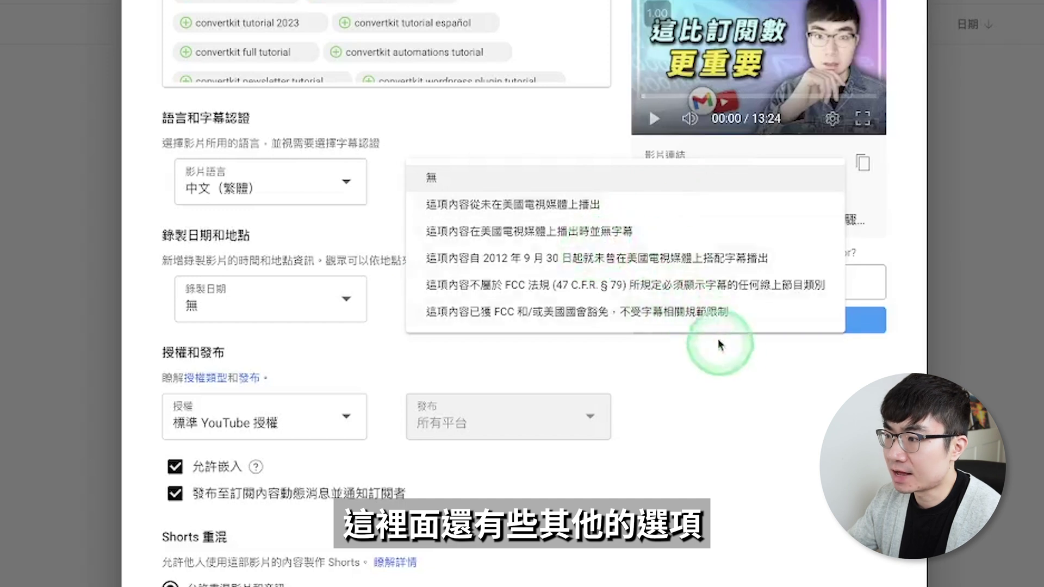
{"action": "left_click", "coordinate": [359, 249]}
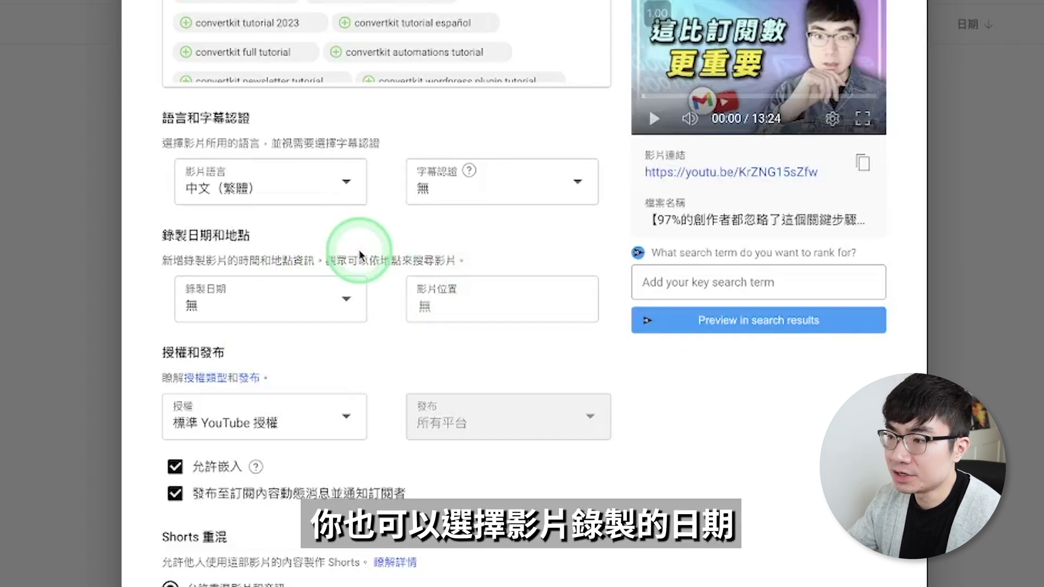
{"action": "left_click", "coordinate": [403, 352]}
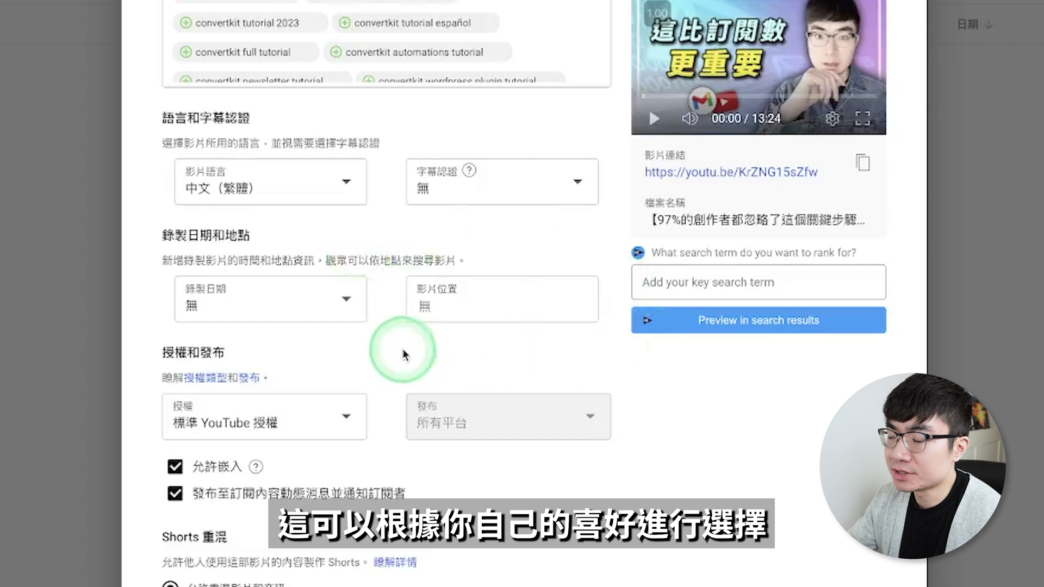
View the licence choices, keep 標準 YouTube 授權, and check the embedding and subscriber notification options.
{"action": "scroll", "coordinate": [362, 169], "scroll_direction": "down", "scroll_amount": 4}
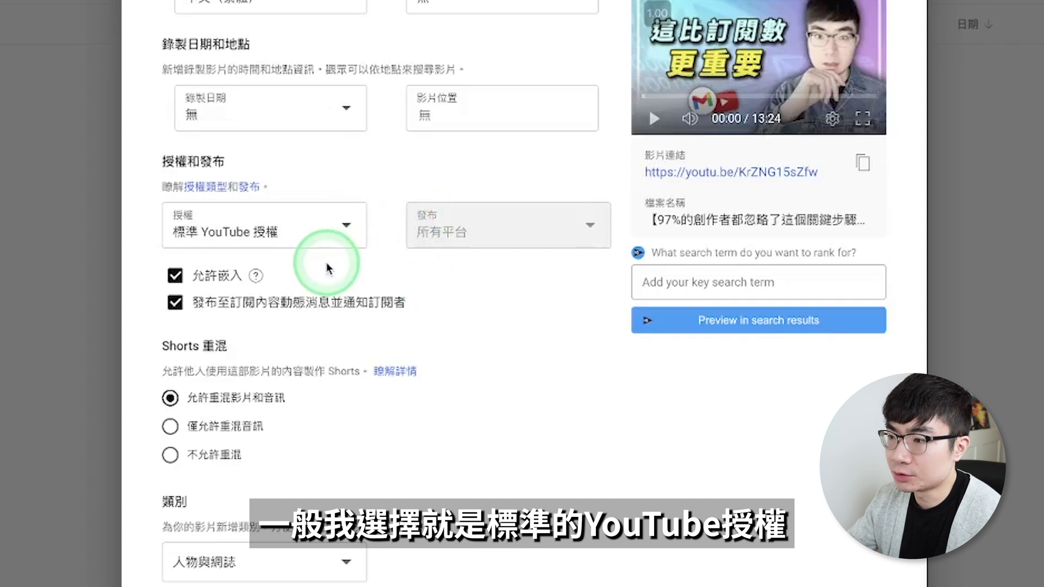
{"action": "left_click", "coordinate": [337, 244]}
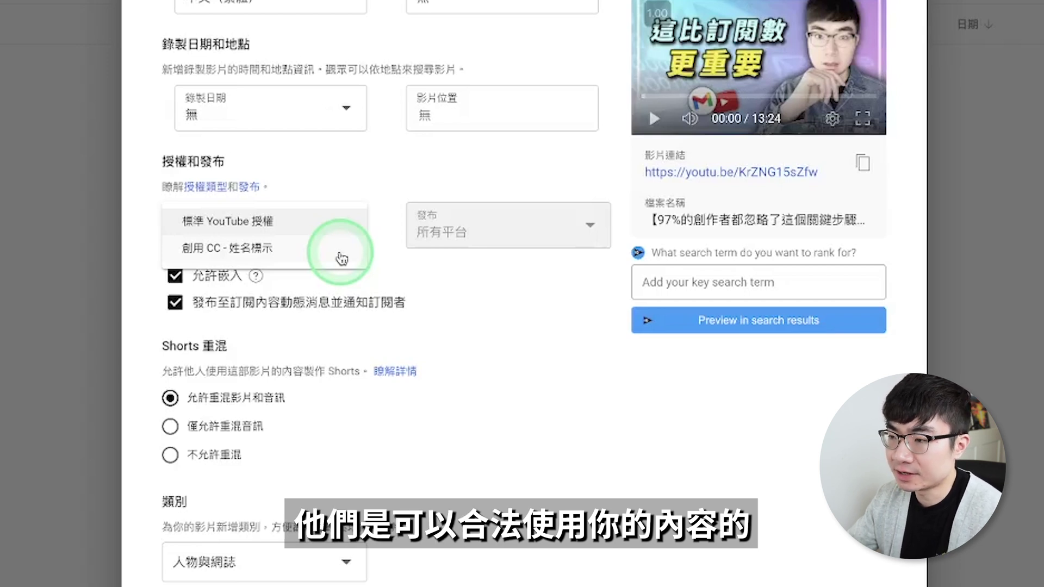
{"action": "left_click", "coordinate": [303, 275]}
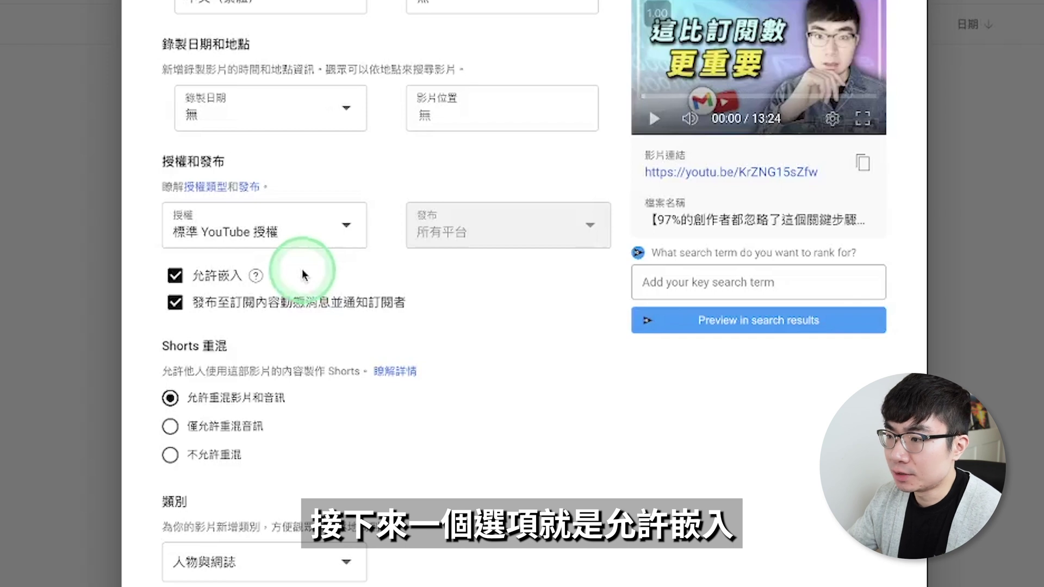
{"action": "mouse_move", "coordinate": [256, 276]}
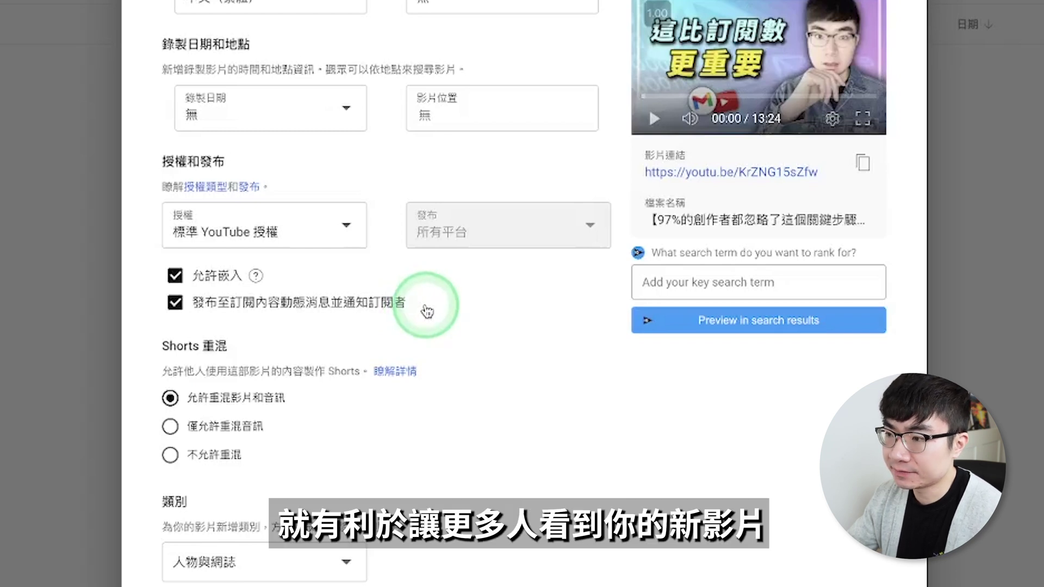
View the list of video categories, keep 人物與網誌, and look over the comment and rating settings.
{"action": "scroll", "coordinate": [428, 310], "scroll_direction": "down", "scroll_amount": 3}
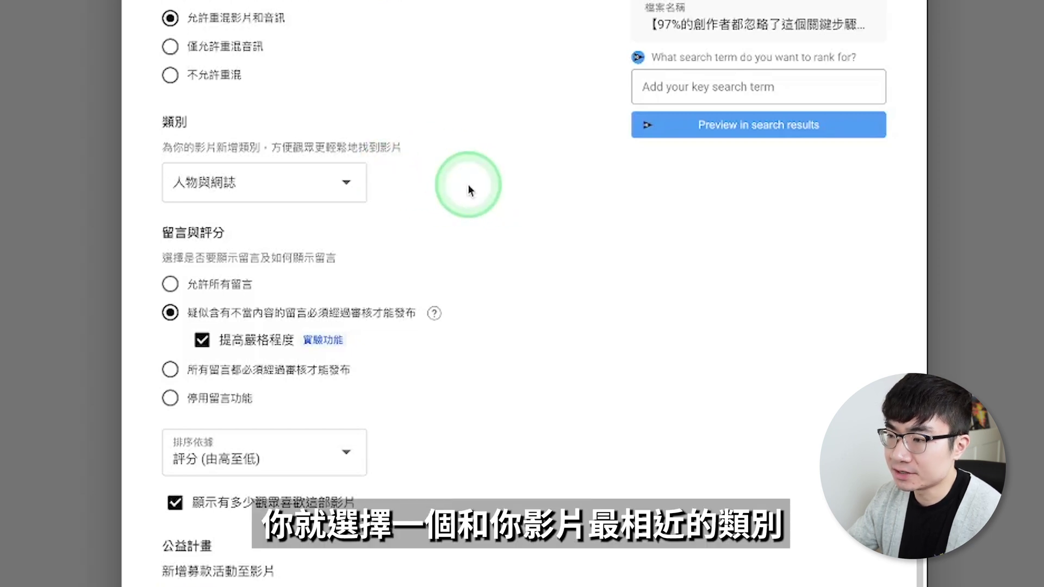
{"action": "left_click", "coordinate": [352, 183]}
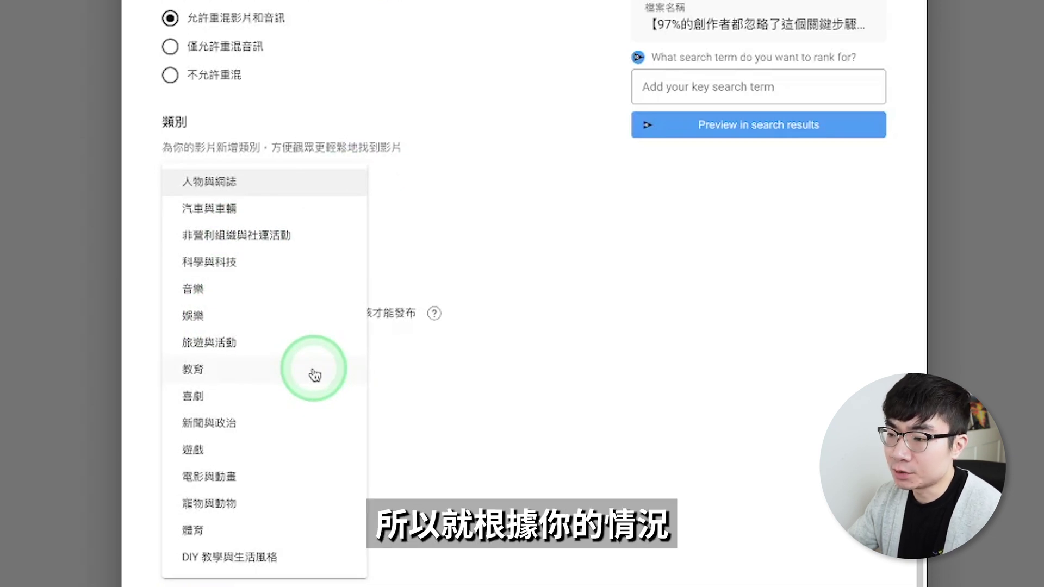
{"action": "left_click", "coordinate": [503, 199]}
{"action": "scroll", "coordinate": [503, 199], "scroll_direction": "down", "scroll_amount": 2}
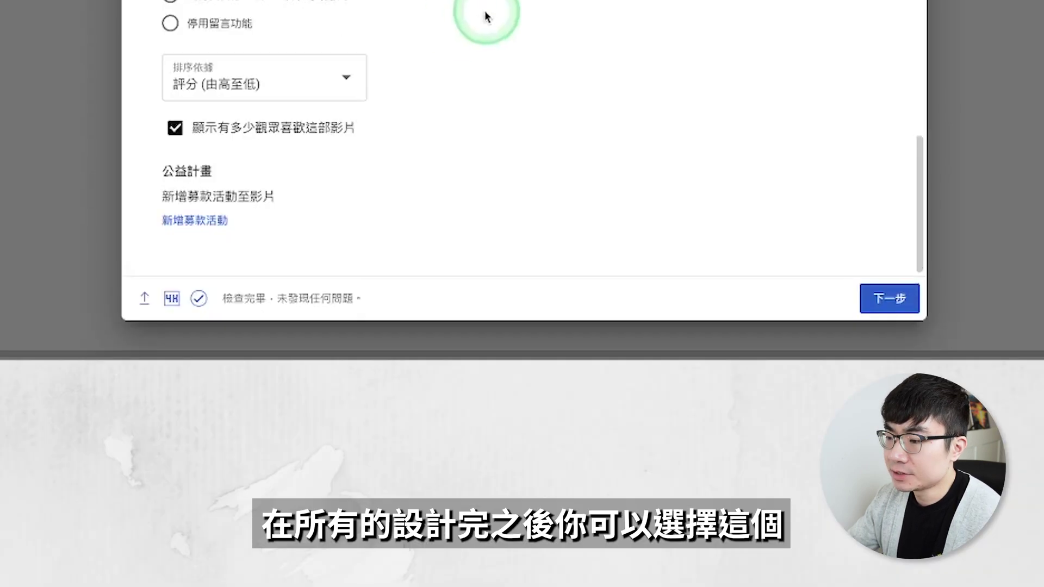
Proceed to the 營利 stage and set the video's monetization to 啟用.
{"action": "left_click", "coordinate": [889, 306]}
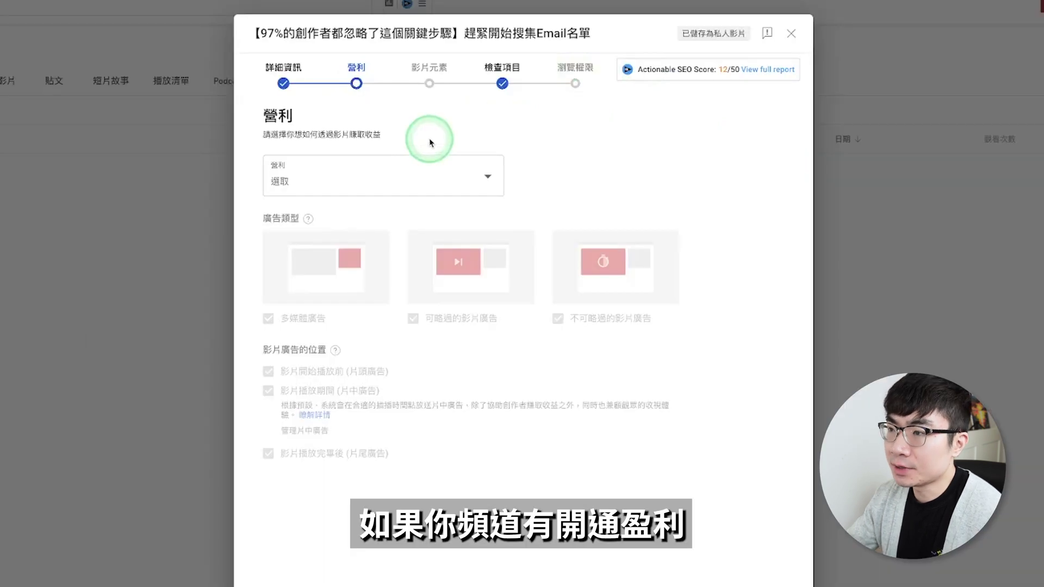
{"action": "left_click", "coordinate": [434, 178]}
{"action": "left_click", "coordinate": [283, 174]}
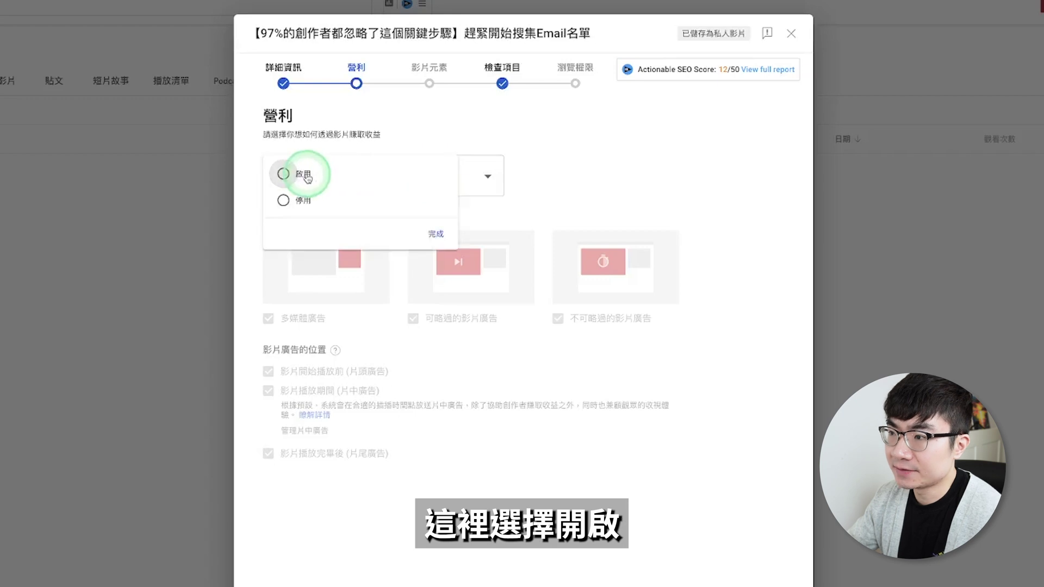
{"action": "left_click", "coordinate": [437, 235]}
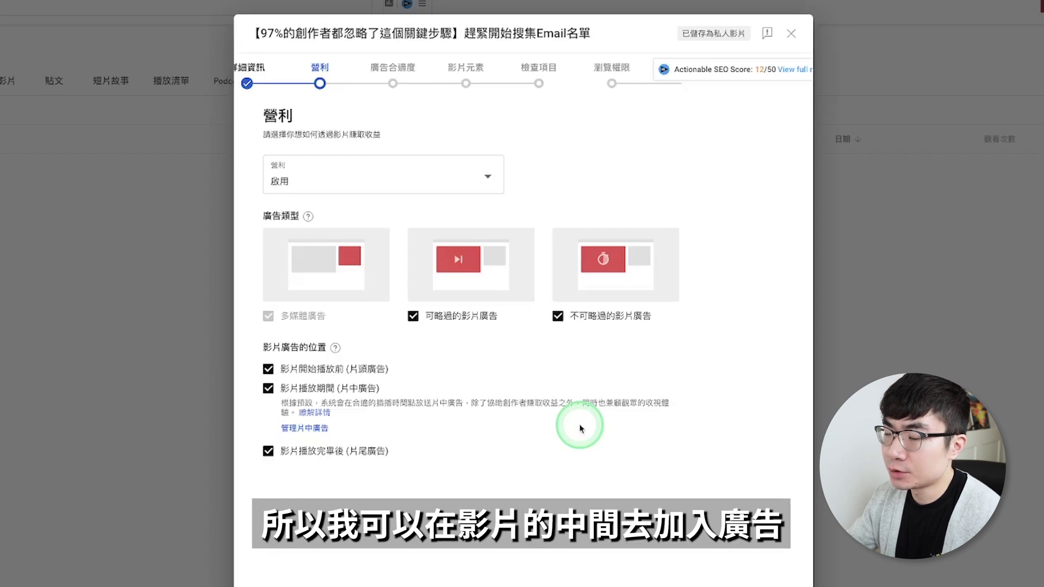
Open the mid-roll ad management and insert an ad break at 03:43:08.
{"action": "left_click", "coordinate": [311, 436]}
{"action": "left_click_drag", "start_coordinate": [344, 373], "coordinate": [471, 375]}
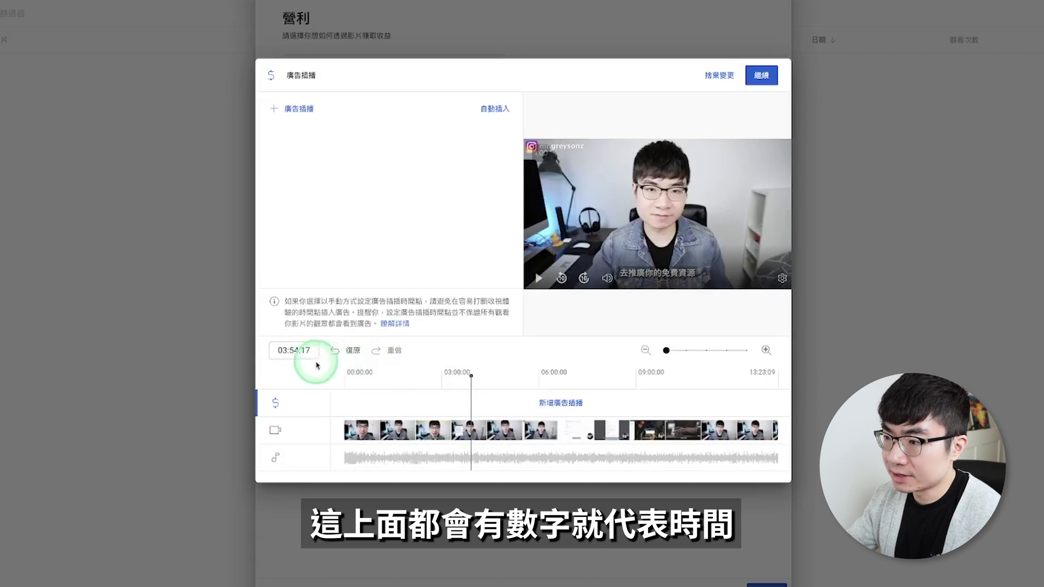
{"action": "mouse_move", "coordinate": [470, 375]}
{"action": "left_mouse_down"}
{"action": "mouse_move", "coordinate": [436, 380]}
{"action": "mouse_move", "coordinate": [465, 375]}
{"action": "left_mouse_up"}
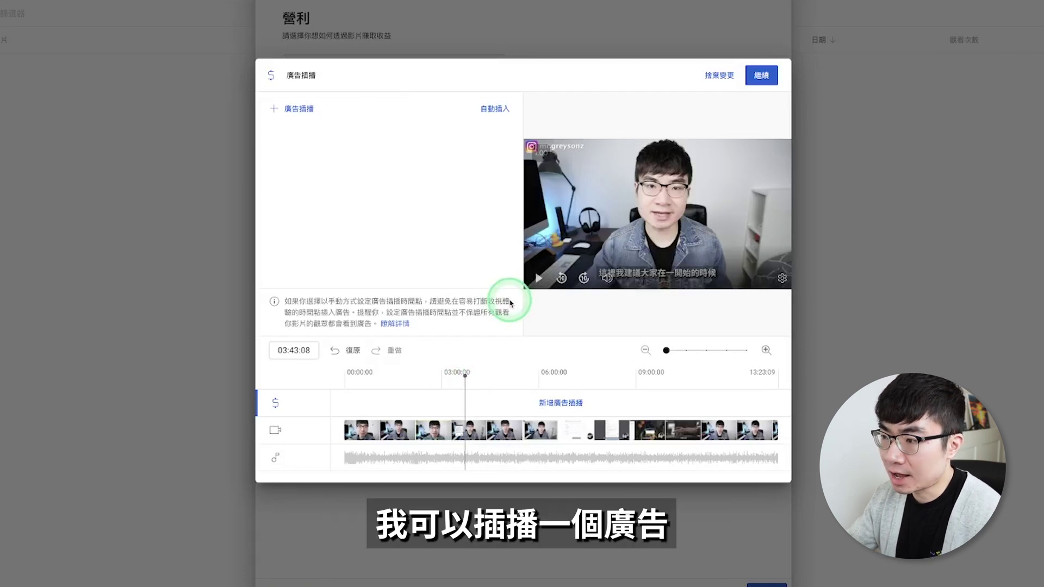
{"action": "left_click", "coordinate": [304, 110]}
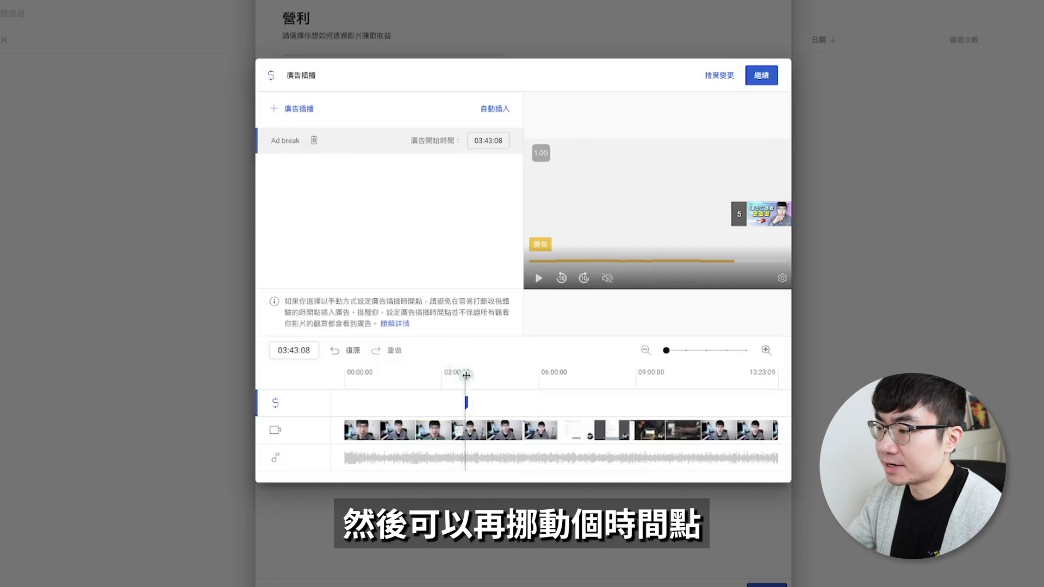
Insert a second ad break at 08:14:05 and apply the mid-roll ad placements.
{"action": "left_click_drag", "start_coordinate": [463, 376], "coordinate": [612, 375]}
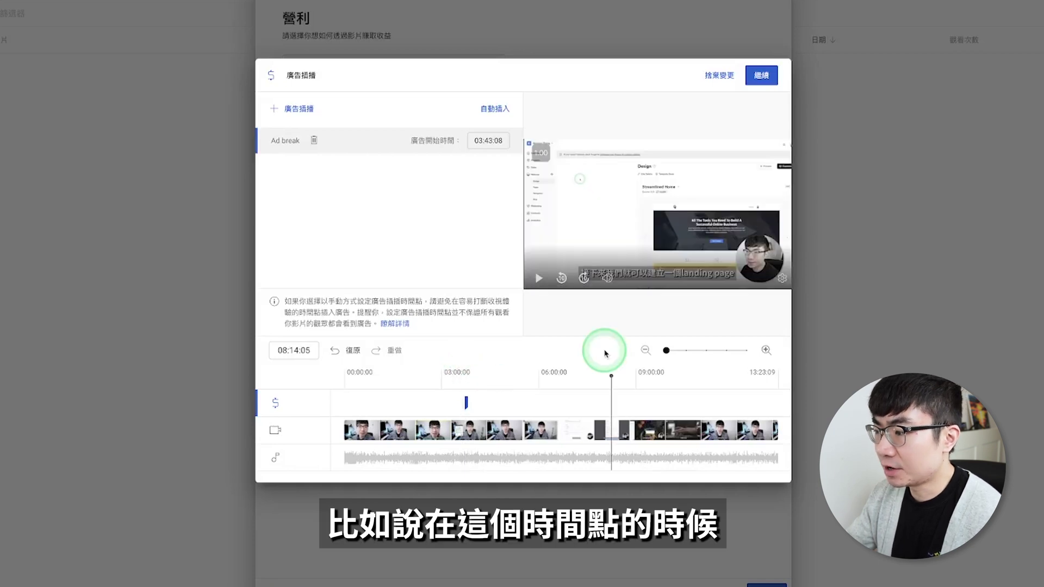
{"action": "left_click", "coordinate": [296, 119]}
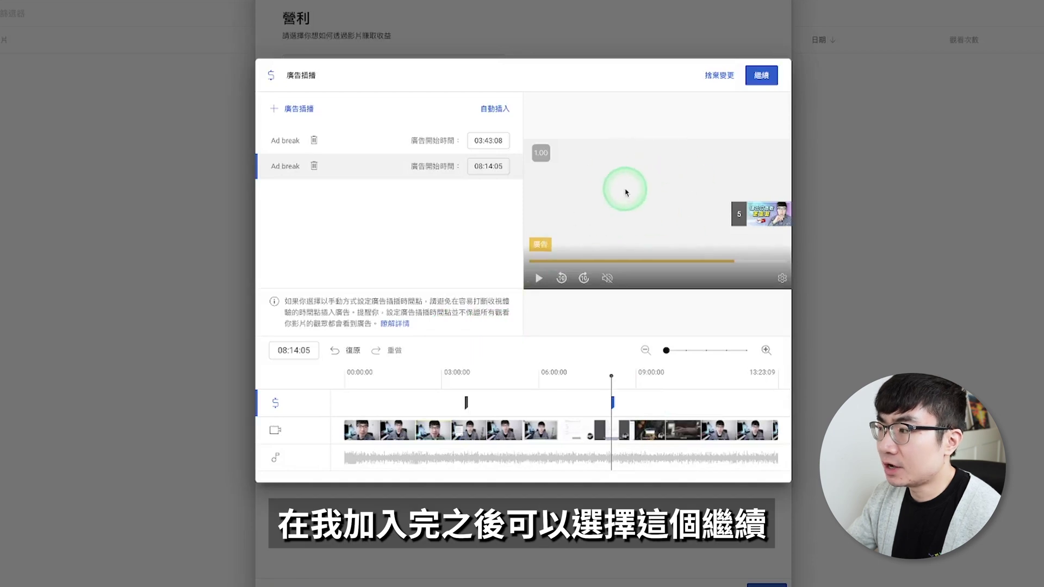
{"action": "left_click", "coordinate": [763, 74]}
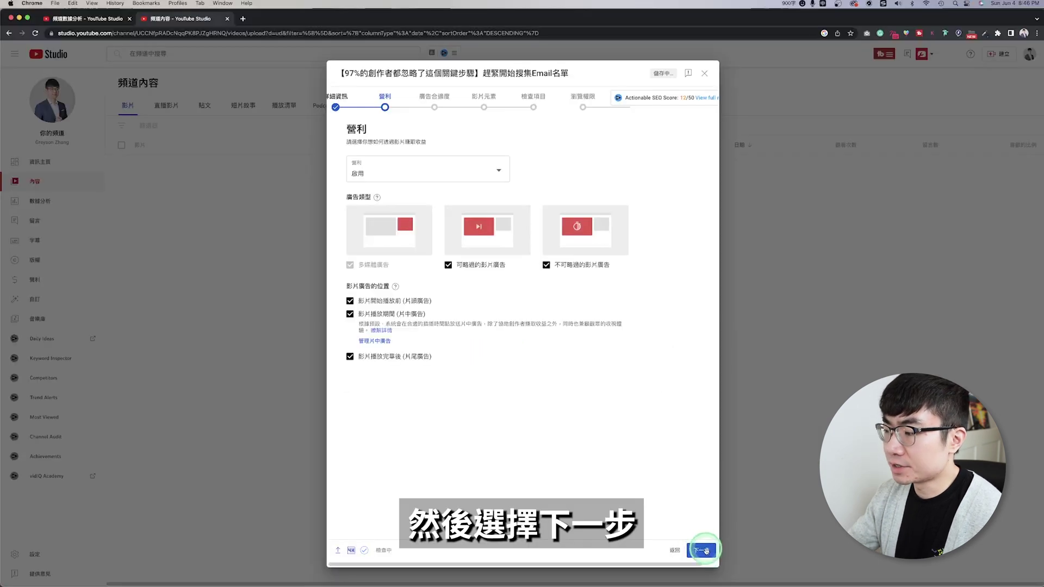
Proceed to 廣告合適度, review the content categories, rate them as 無 and submit the self-assessment.
{"action": "left_click", "coordinate": [703, 551]}
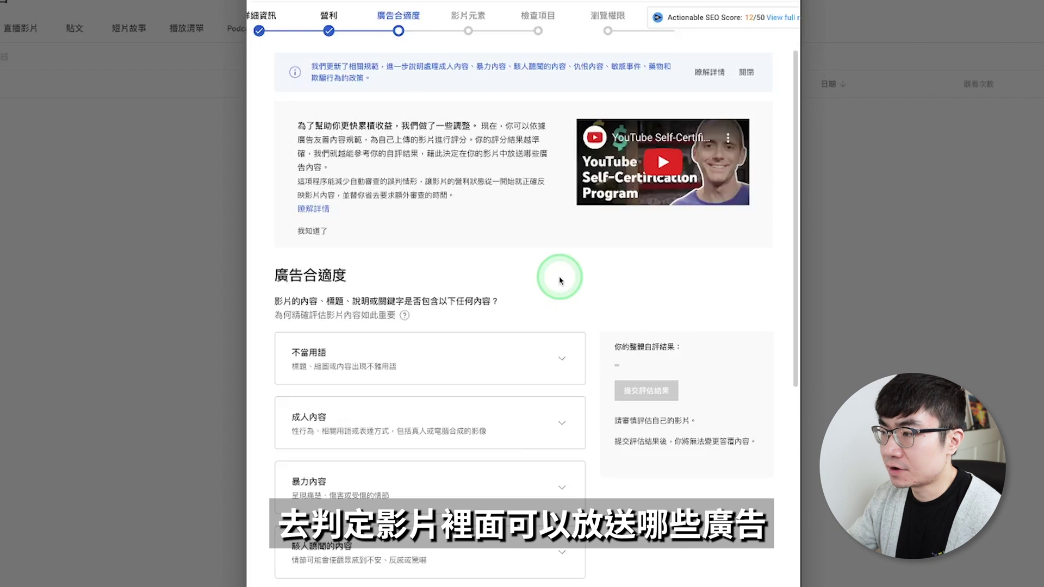
{"action": "scroll", "coordinate": [560, 280], "scroll_direction": "down", "scroll_amount": 4}
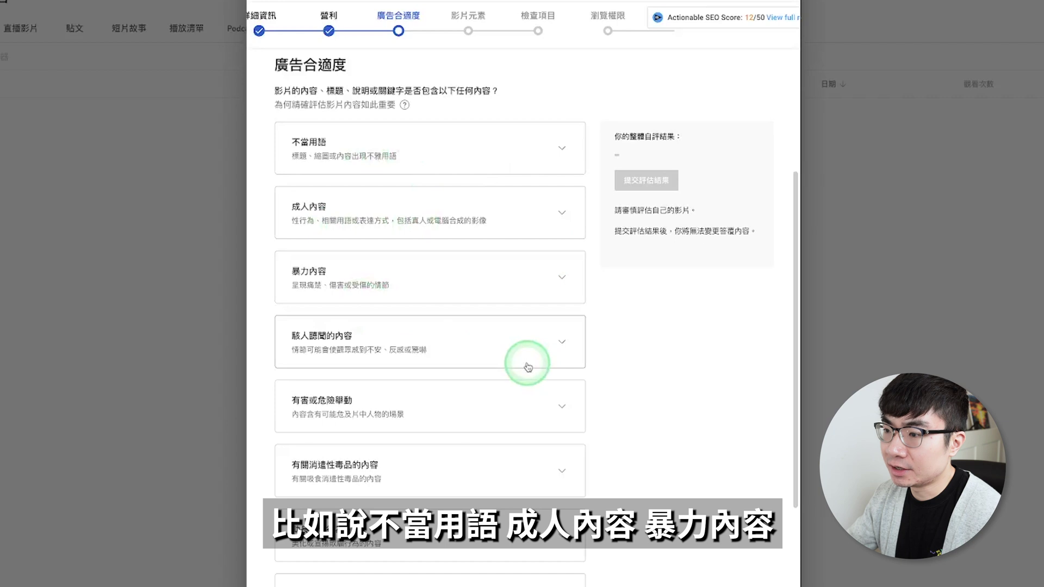
{"action": "scroll", "coordinate": [525, 367], "scroll_direction": "down", "scroll_amount": 3}
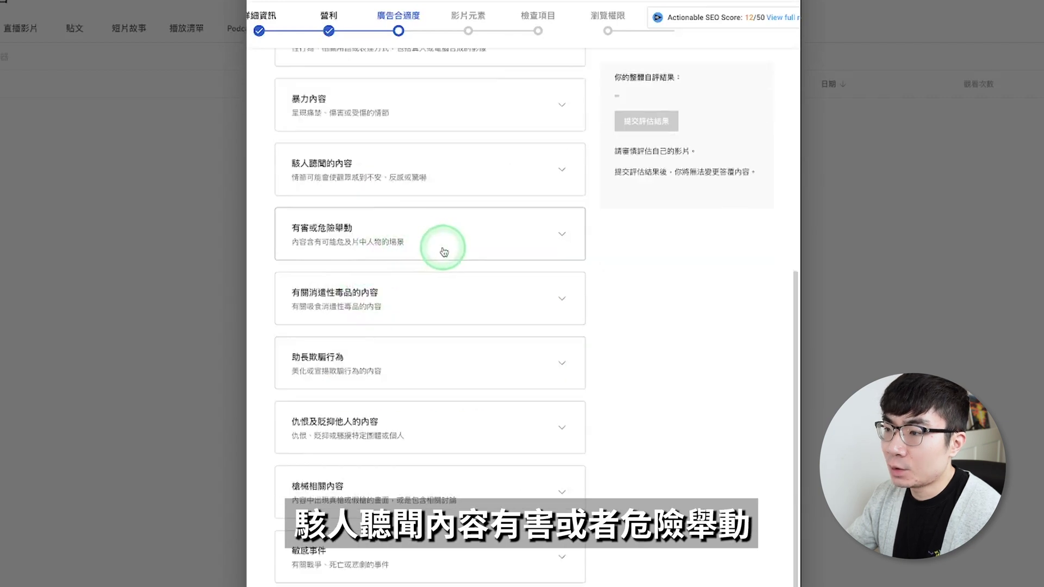
{"action": "scroll", "coordinate": [513, 276], "scroll_direction": "up", "scroll_amount": 2}
{"action": "scroll", "coordinate": [504, 369], "scroll_direction": "down", "scroll_amount": 1}
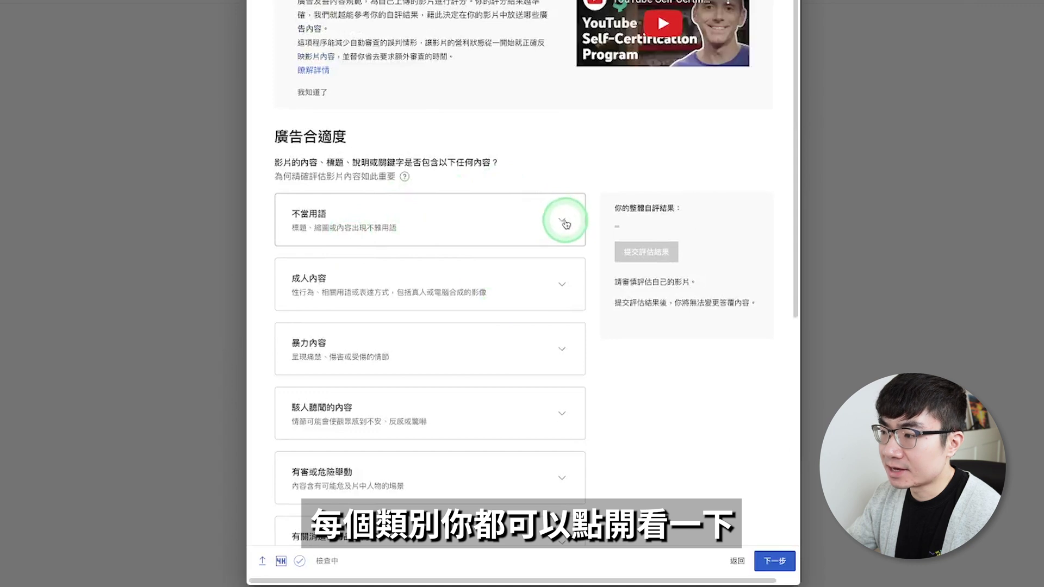
{"action": "left_click", "coordinate": [564, 222]}
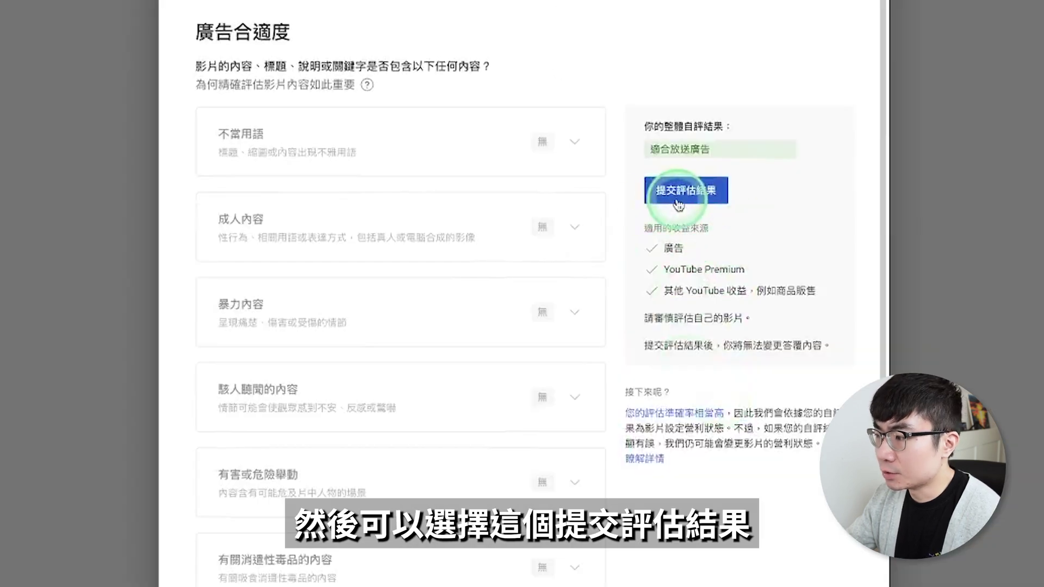
{"action": "left_click", "coordinate": [678, 204]}
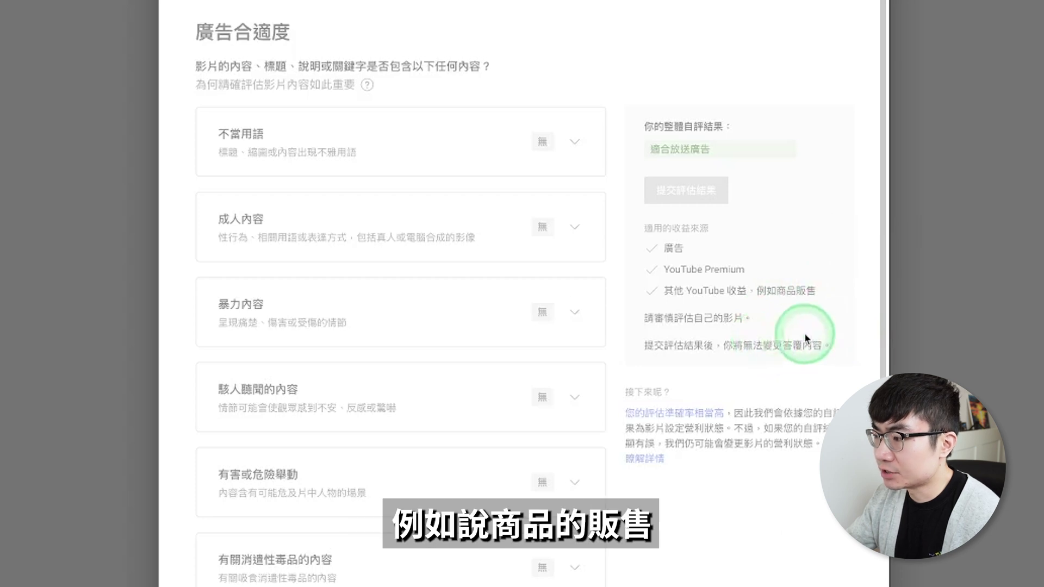
{"action": "scroll", "coordinate": [772, 335], "scroll_direction": "down", "scroll_amount": 3}
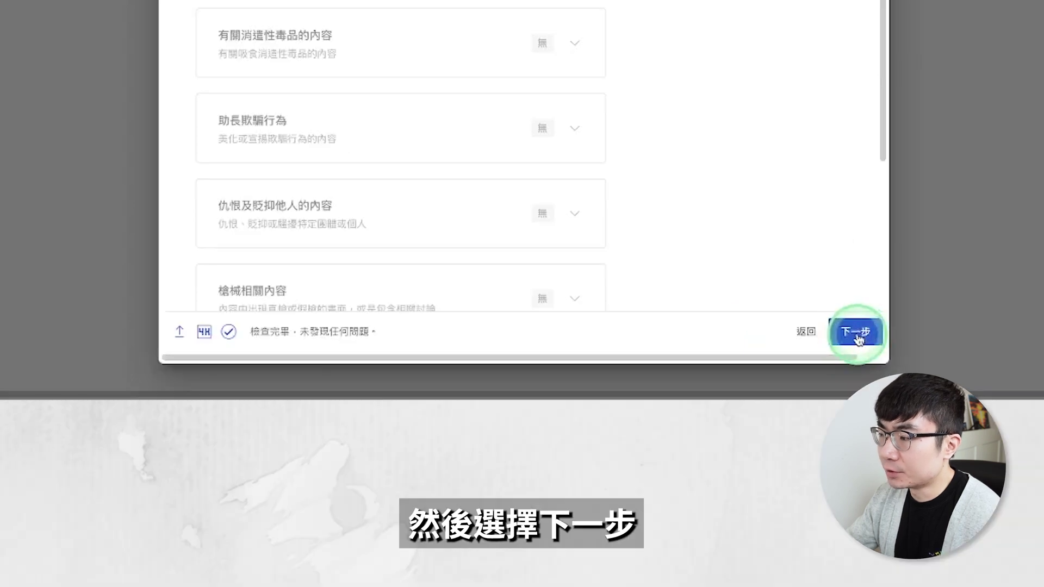
Proceed to 影片元素 and add 中文（繁體） subtitles by uploading a subtitle file of the 包含時間碼 type.
{"action": "left_click", "coordinate": [859, 329]}
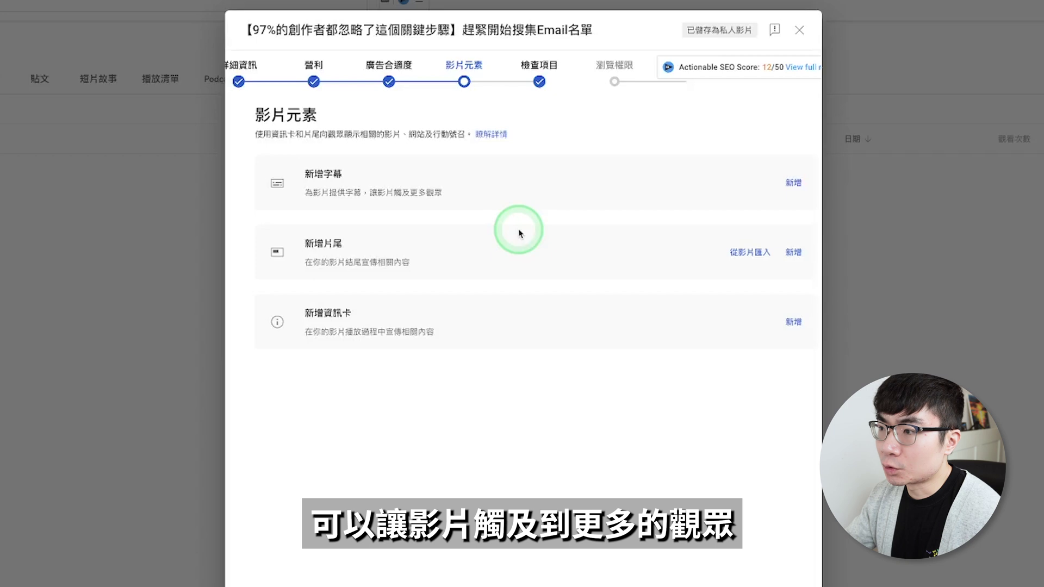
{"action": "left_click", "coordinate": [793, 185]}
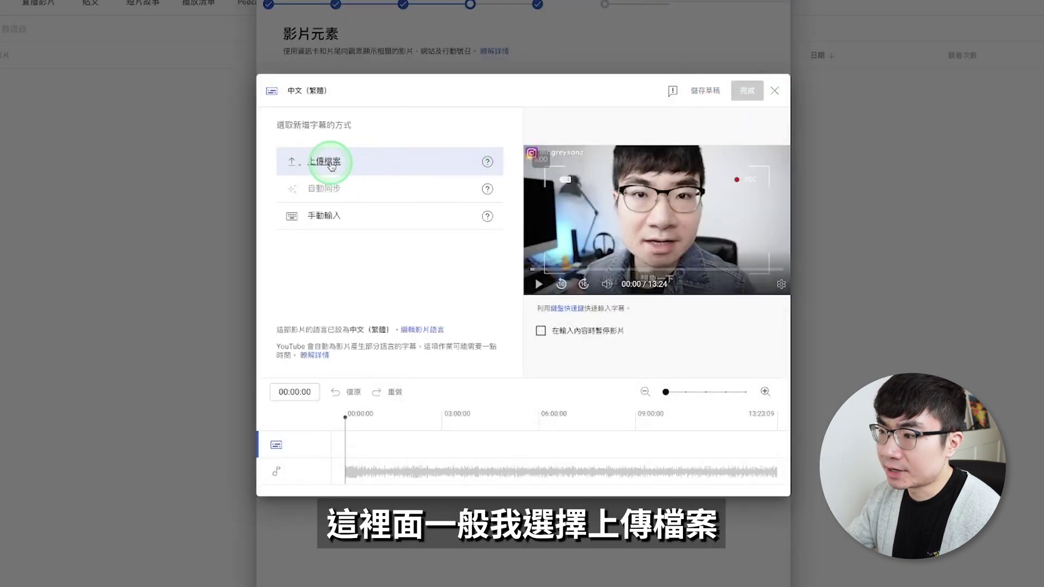
{"action": "left_click", "coordinate": [329, 162]}
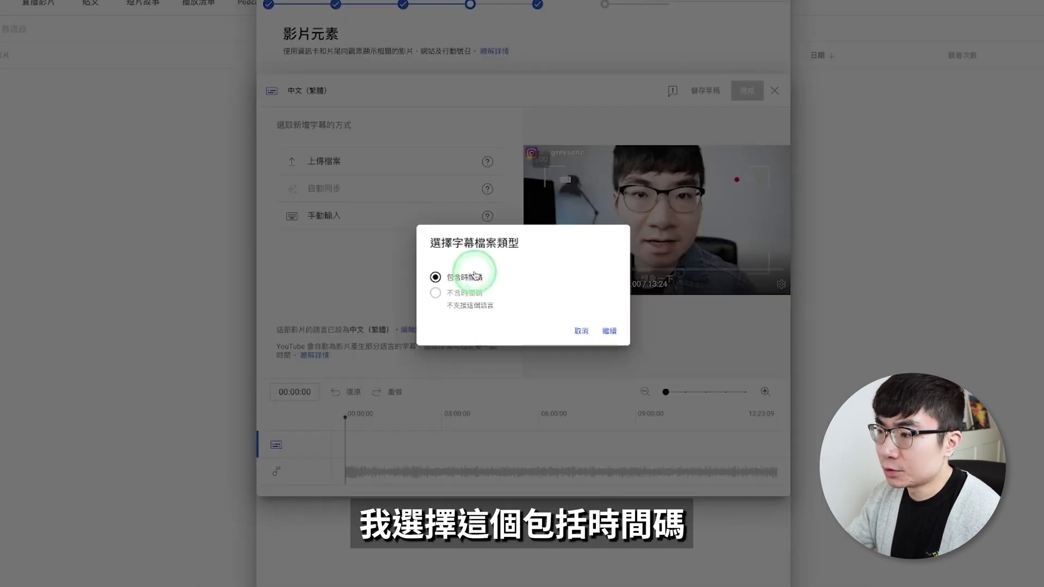
{"action": "left_click", "coordinate": [609, 331]}
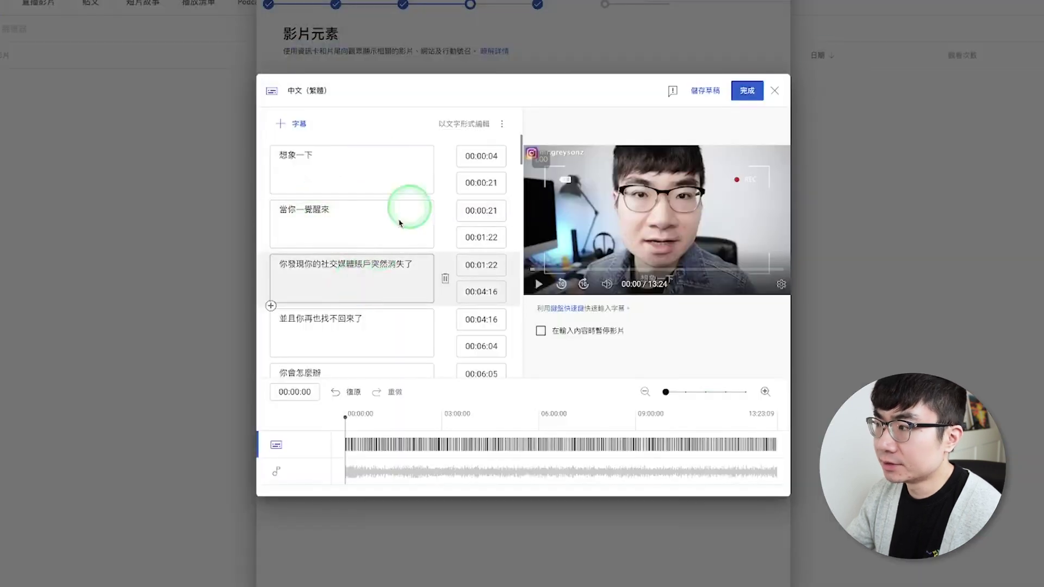
{"action": "left_click", "coordinate": [745, 92]}
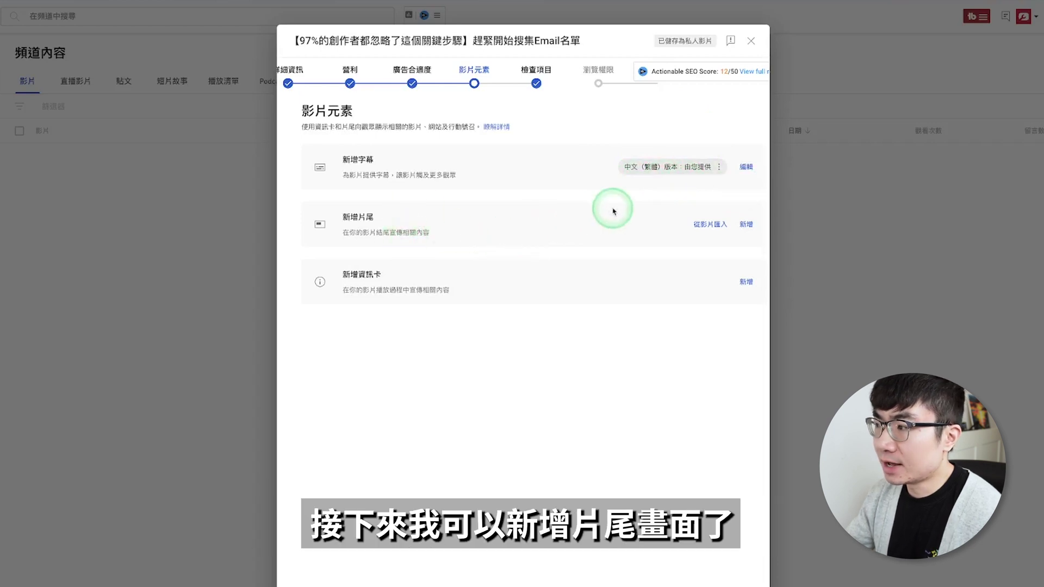
Add an end screen element at 13:07:11 that promotes the playlist 新手郵件營銷教學.
{"action": "left_click", "coordinate": [747, 225]}
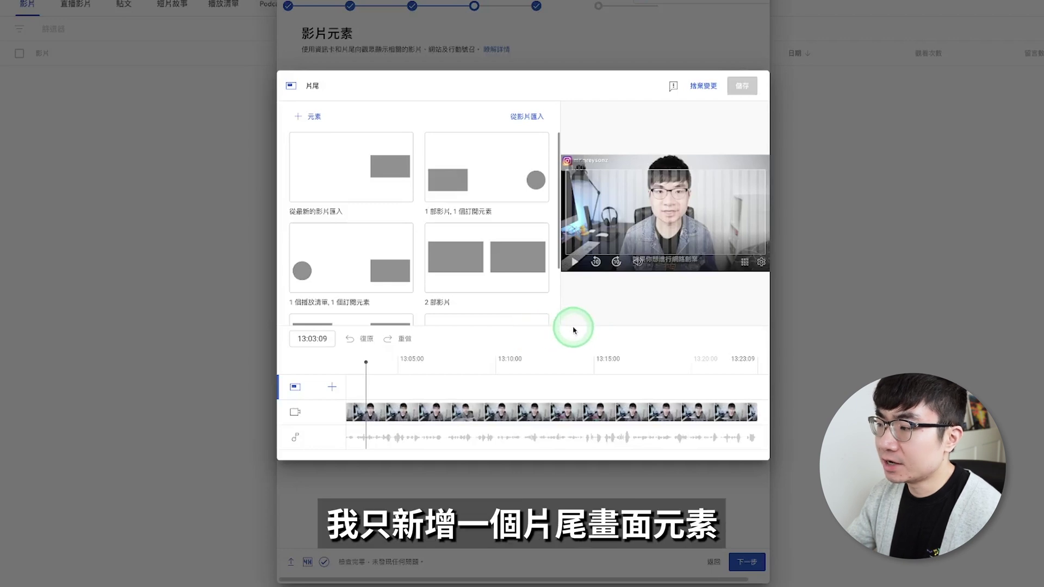
{"action": "left_click", "coordinate": [446, 354]}
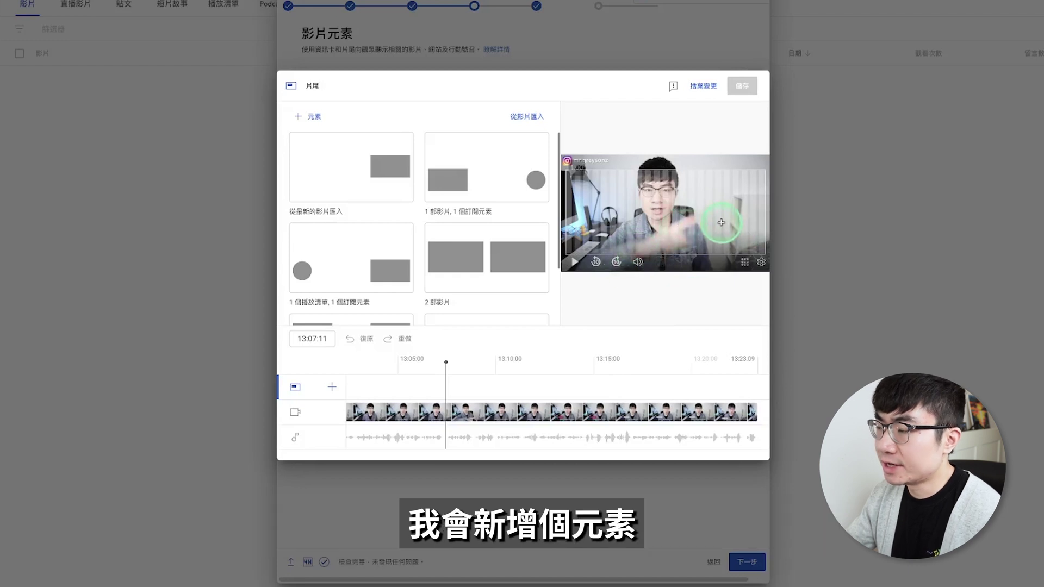
{"action": "left_click", "coordinate": [314, 116]}
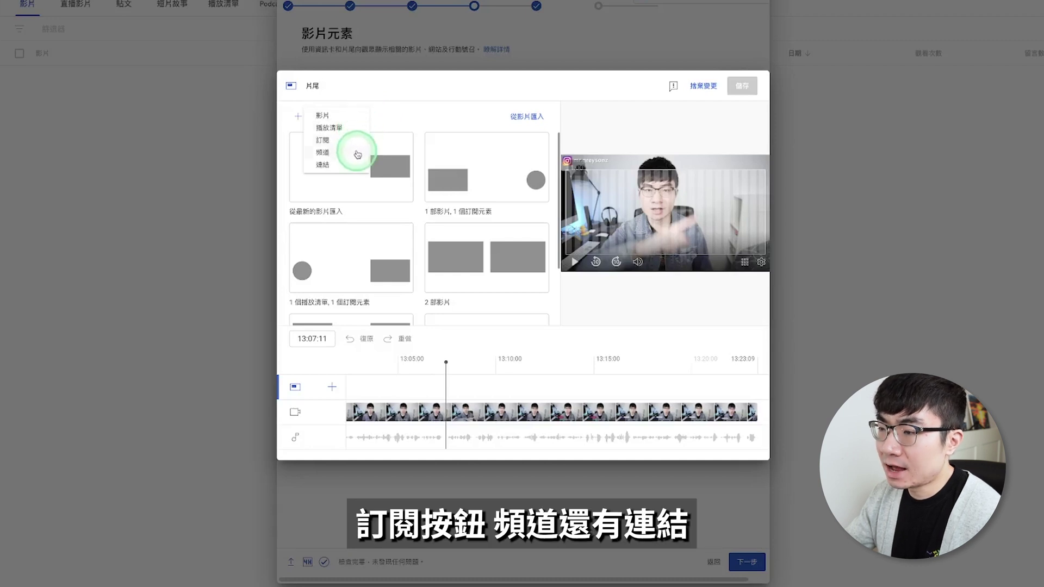
{"action": "left_click", "coordinate": [348, 130]}
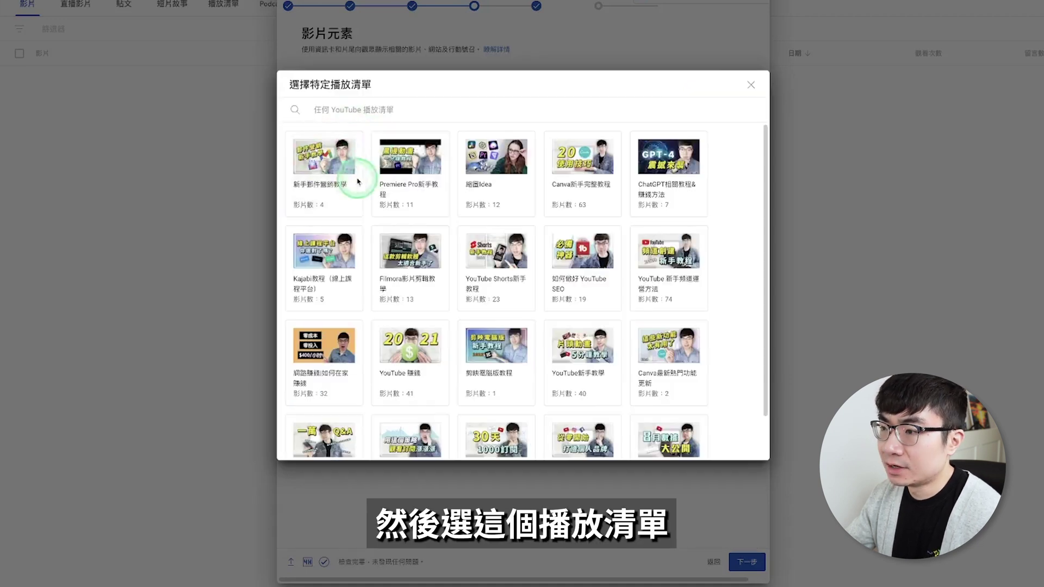
{"action": "left_click", "coordinate": [334, 171]}
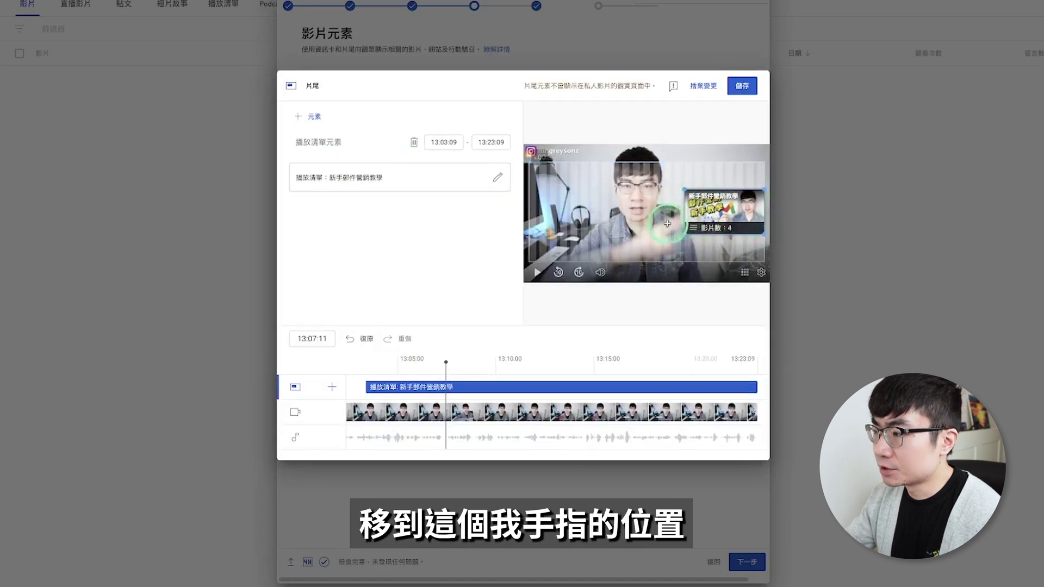
Trim the playlist element's start to 13:07:11, check its timing and save the end screen.
{"action": "left_click_drag", "start_coordinate": [367, 390], "coordinate": [446, 390]}
{"action": "left_click_drag", "start_coordinate": [446, 362], "coordinate": [470, 363]}
{"action": "left_click", "coordinate": [743, 86]}
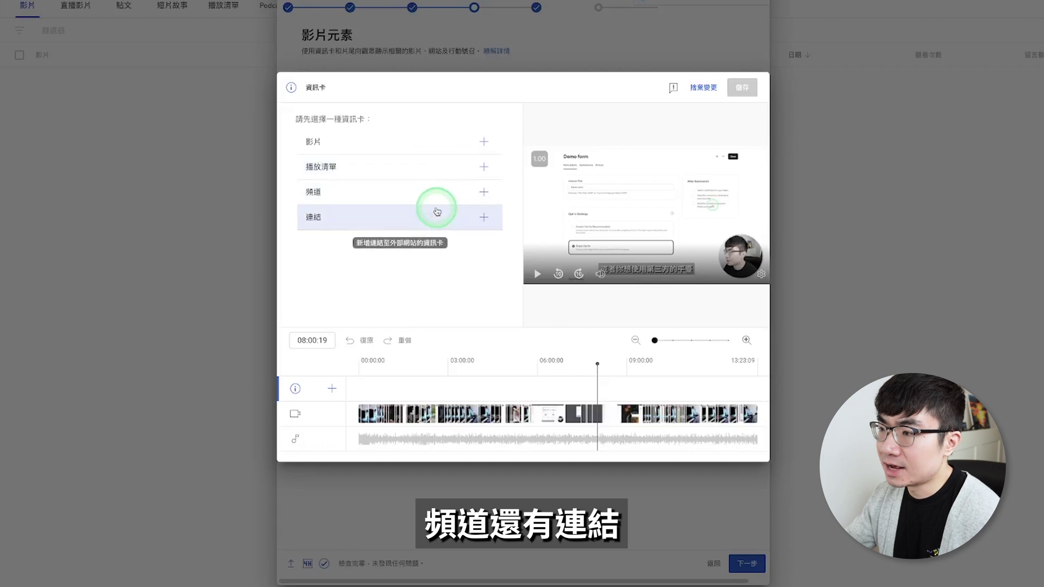
Add three video info cards at 08:17:11, 10:19:16 and 12:25:02 and save them.
{"action": "left_click", "coordinate": [428, 150]}
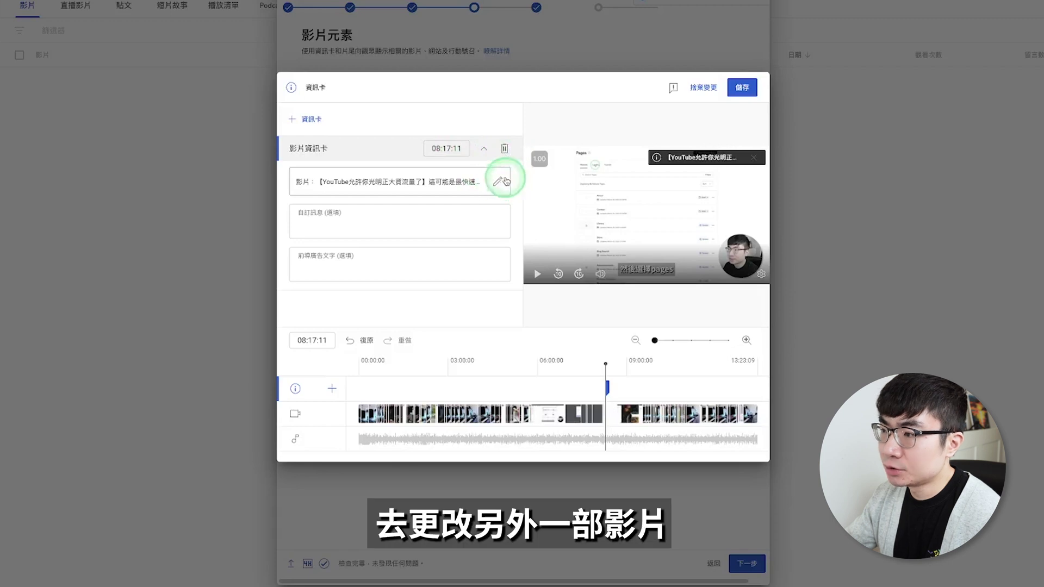
{"action": "left_click", "coordinate": [666, 361]}
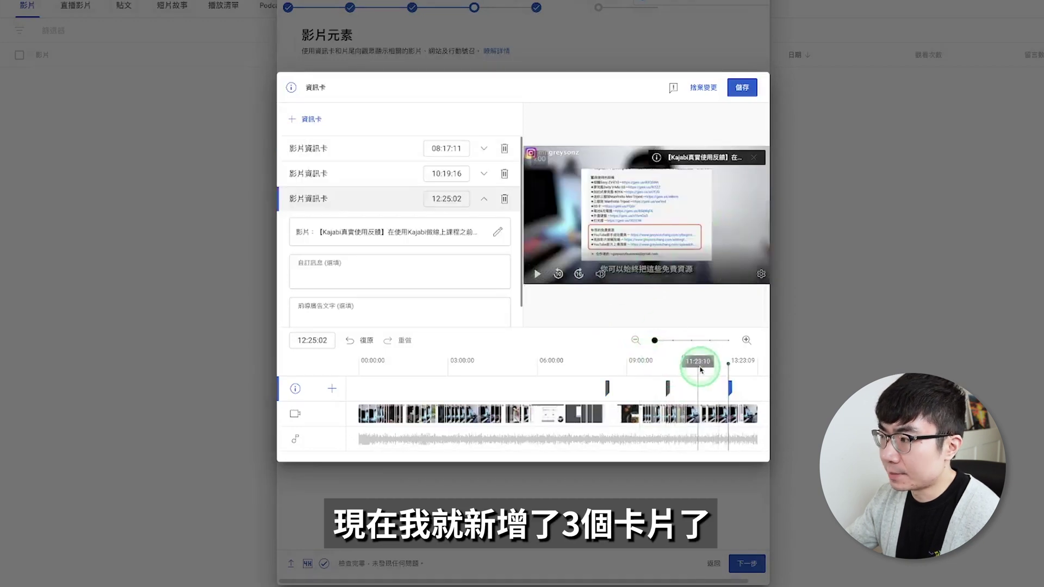
{"action": "left_click", "coordinate": [750, 98]}
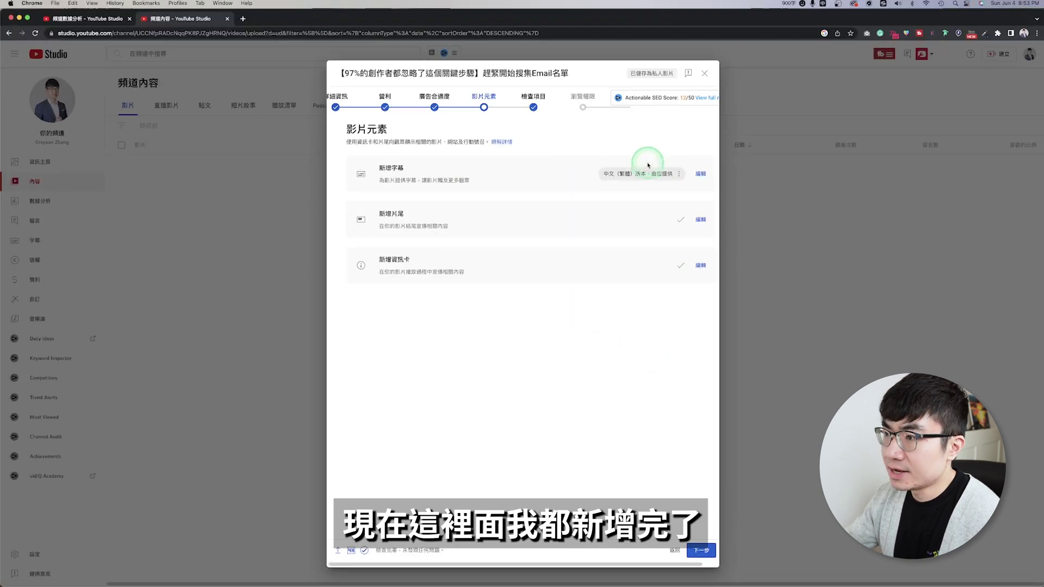
Proceed through 檢查項目 to the visibility settings and choose 安排時間, keeping 2023年6月5日 as the publish date.
{"action": "left_click", "coordinate": [701, 550]}
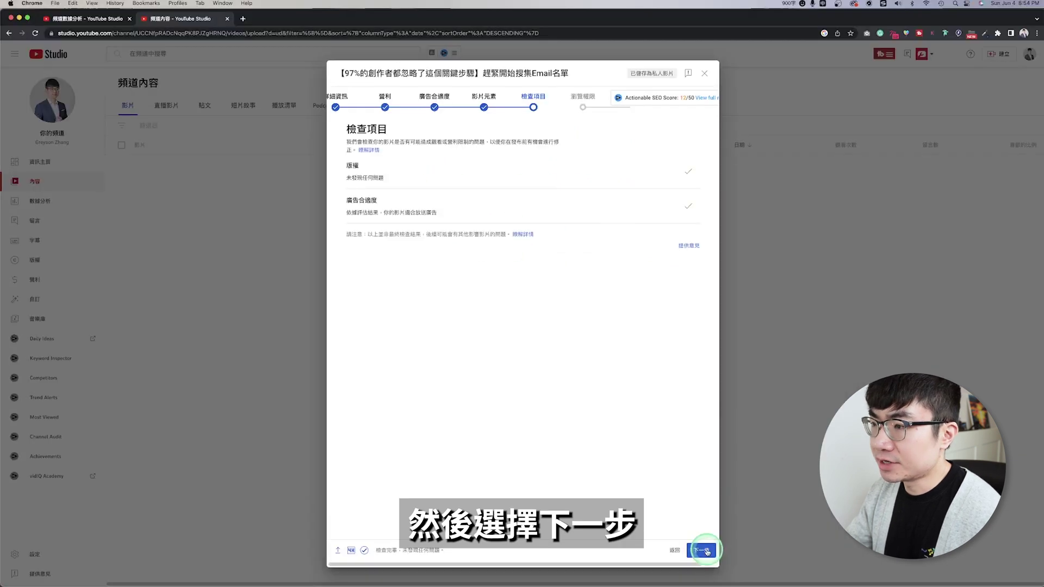
{"action": "left_click", "coordinate": [703, 551]}
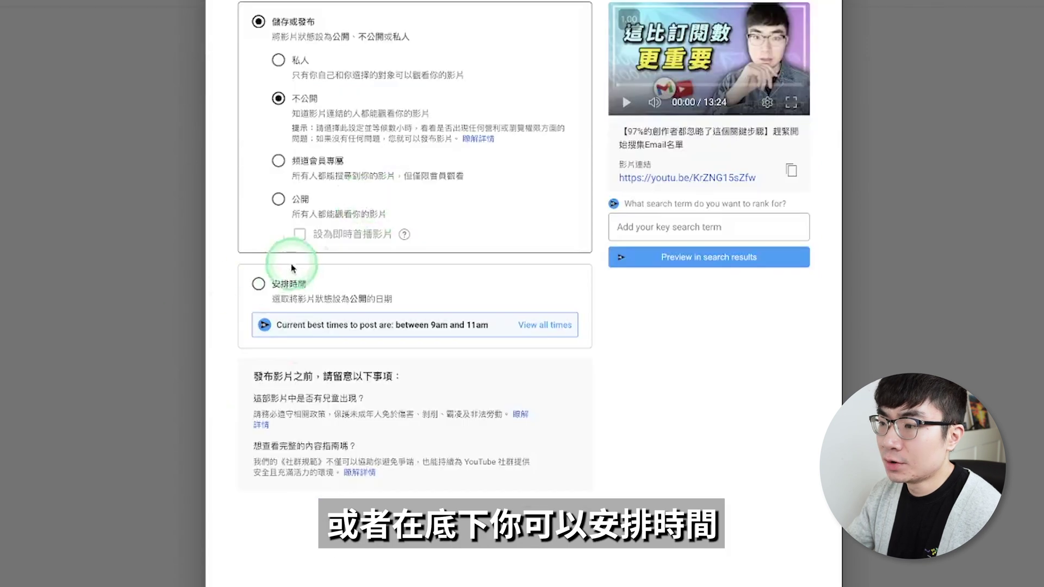
{"action": "left_click", "coordinate": [296, 292]}
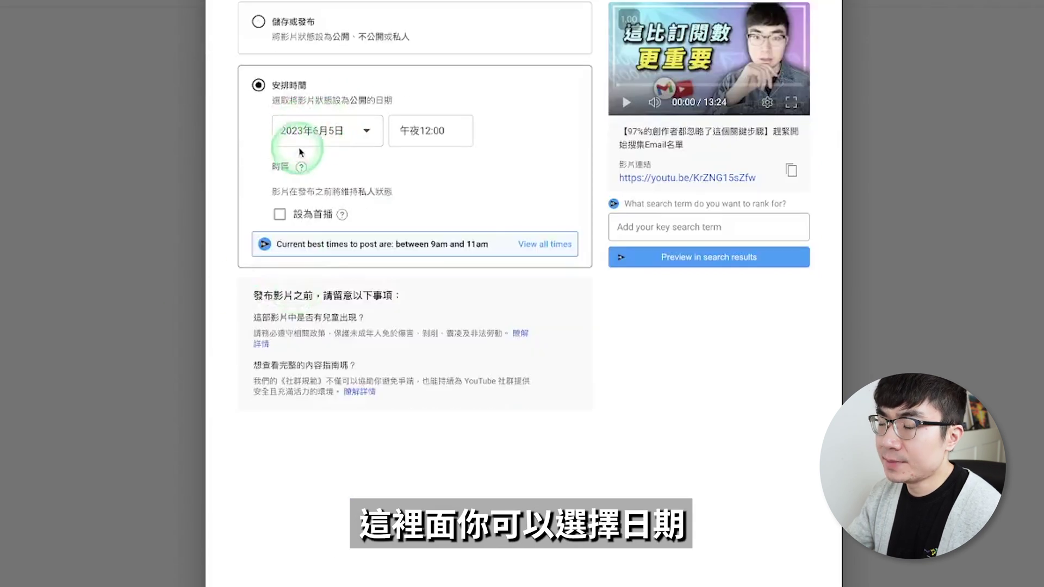
{"action": "left_click", "coordinate": [304, 129]}
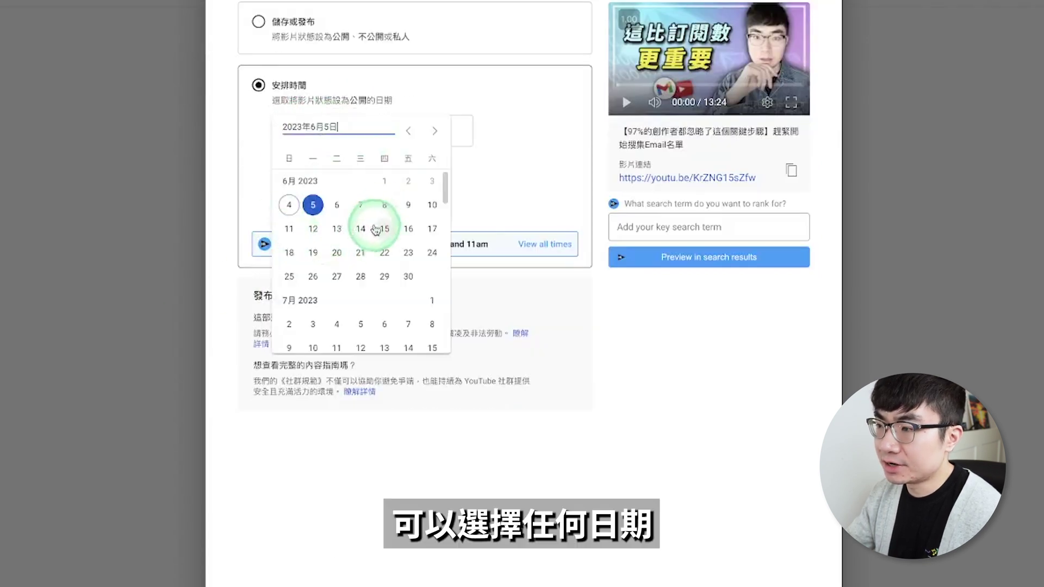
{"action": "left_click", "coordinate": [531, 177]}
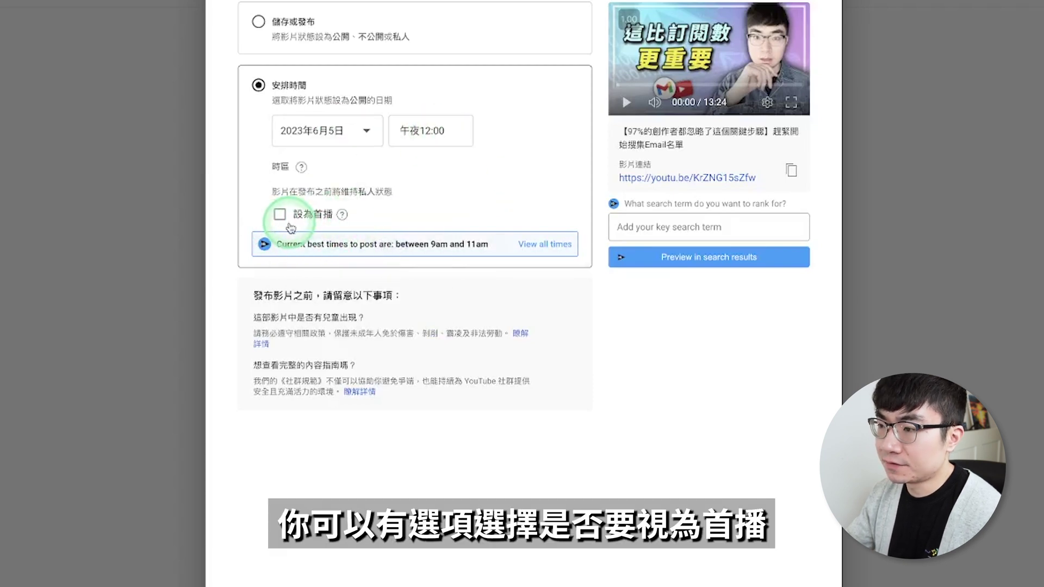
Save the uploaded video with its visibility set to 不公開 and open its details page to review the added information.
{"action": "mouse_move", "coordinate": [342, 217]}
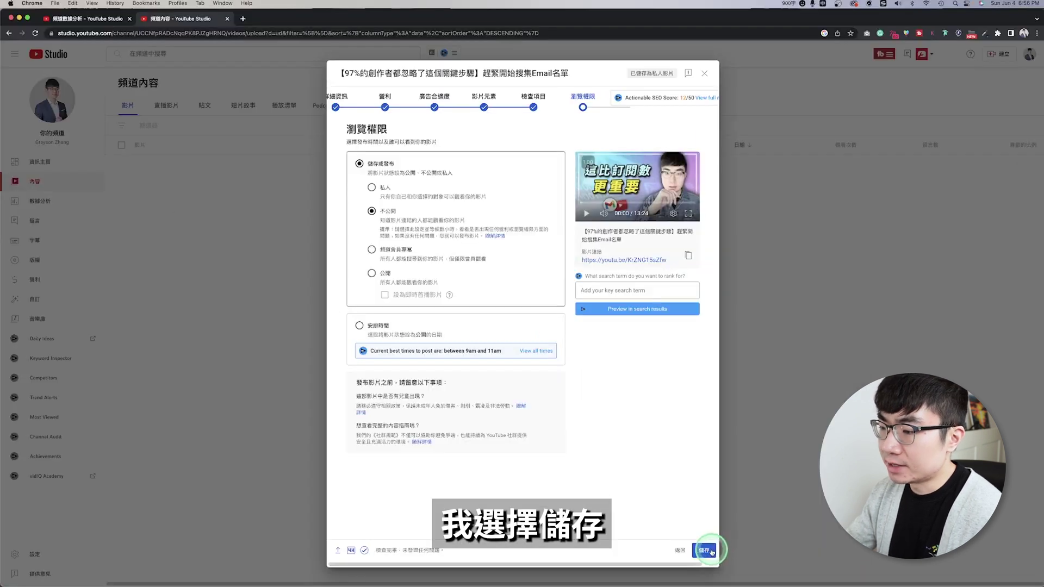
{"action": "left_click", "coordinate": [711, 551]}
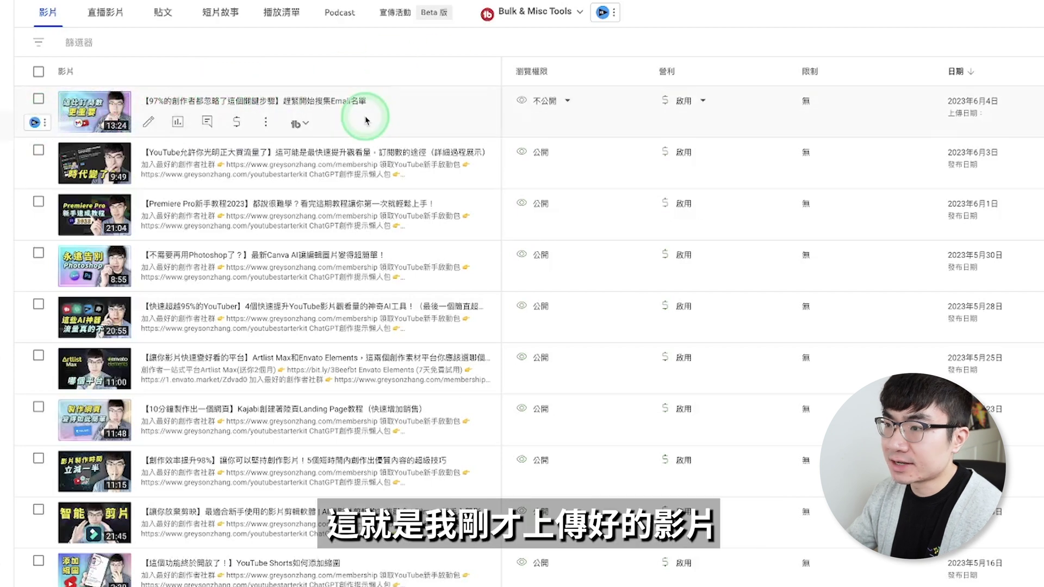
{"action": "left_click", "coordinate": [252, 102]}
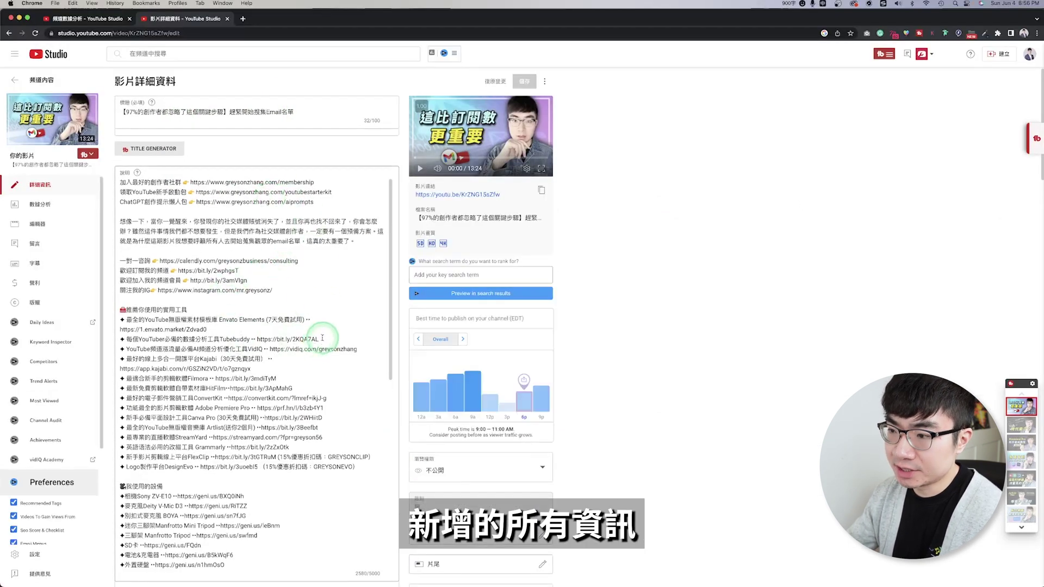
{"action": "scroll", "coordinate": [587, 322], "scroll_direction": "down", "scroll_amount": 20}
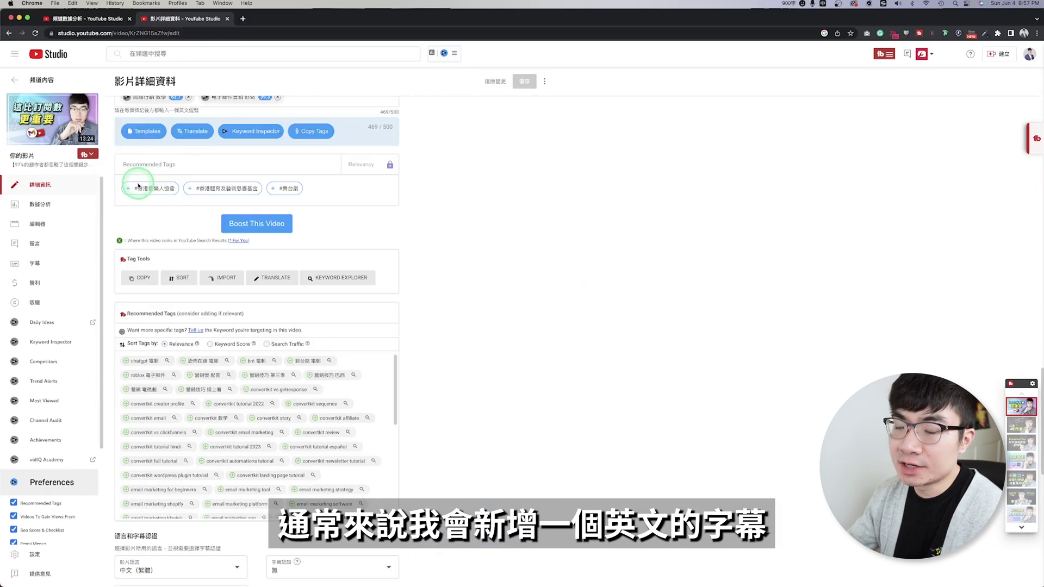
Add 英文 as a new language on the video's 字幕 page.
{"action": "left_click", "coordinate": [77, 263]}
{"action": "left_click", "coordinate": [137, 193]}
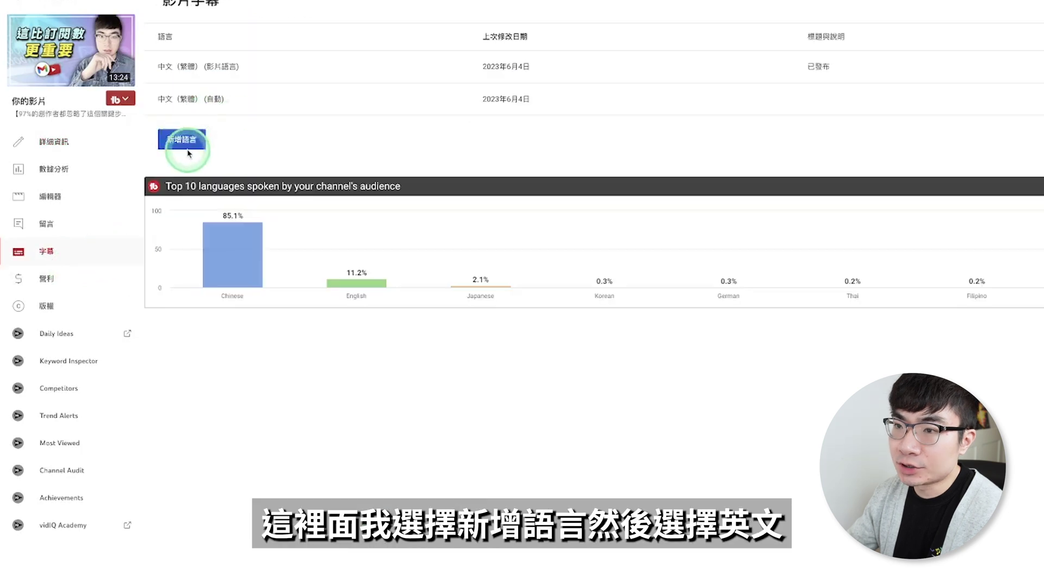
{"action": "left_click", "coordinate": [189, 153]}
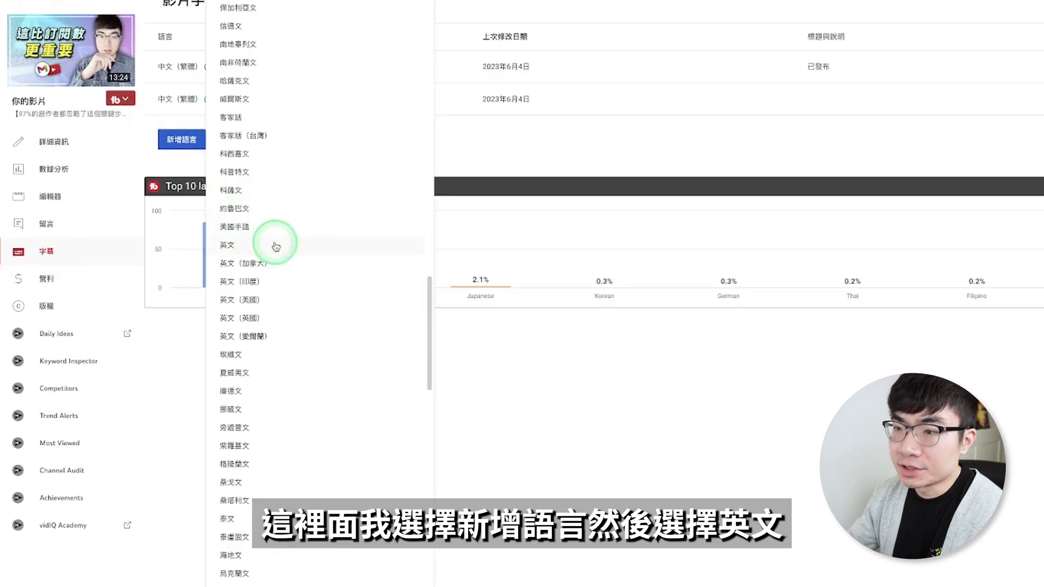
{"action": "left_click", "coordinate": [278, 248]}
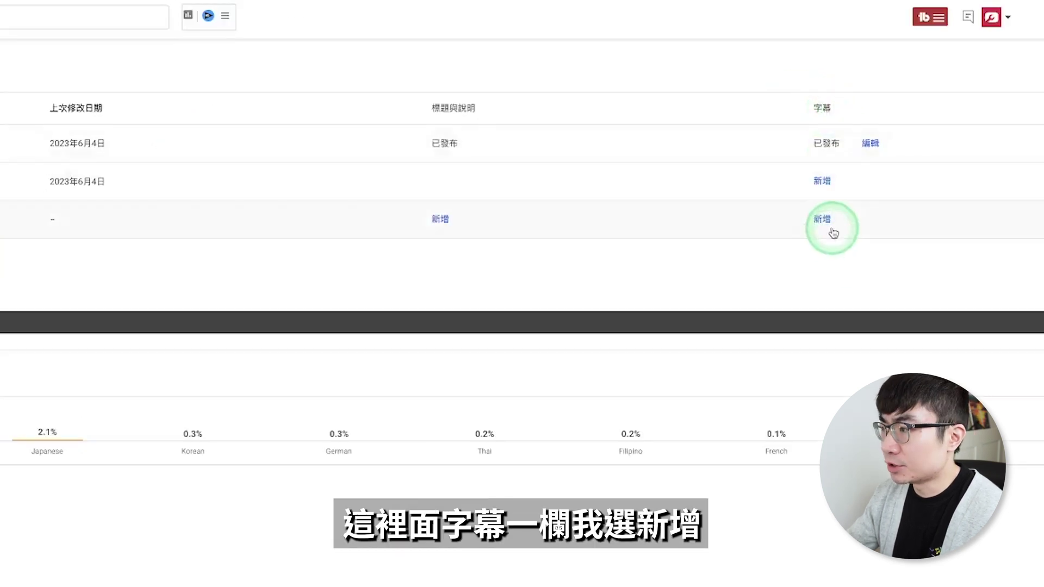
Create the English subtitles with 自動翻譯, review the translated lines and publish them.
{"action": "left_click", "coordinate": [822, 218]}
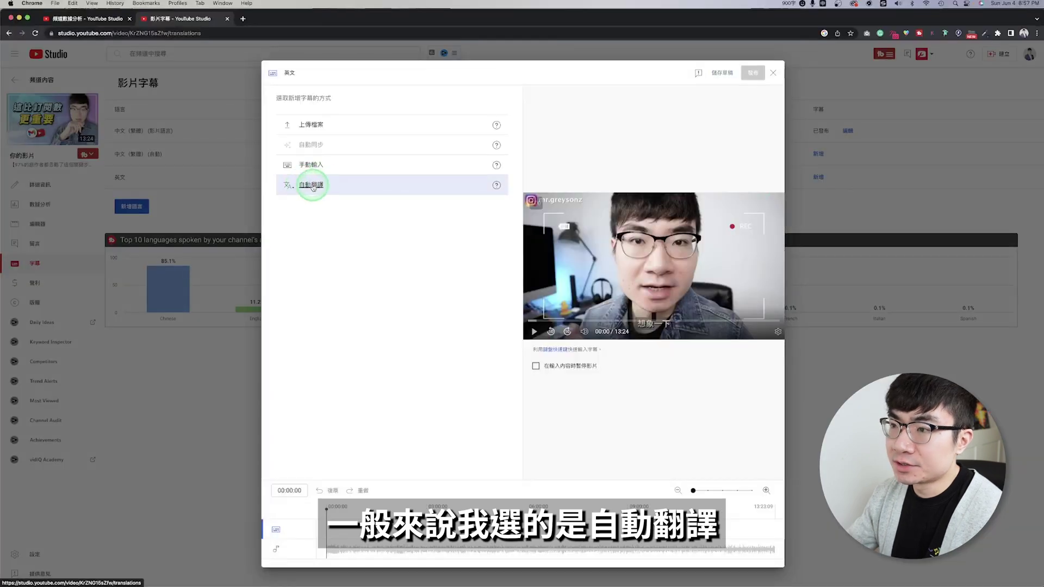
{"action": "left_click", "coordinate": [313, 186]}
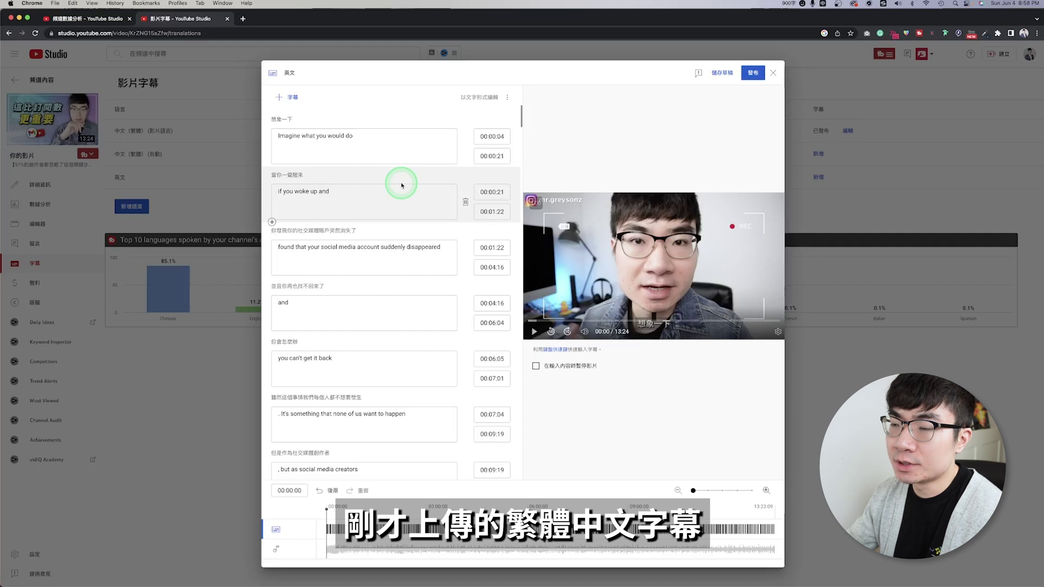
{"action": "left_click_drag", "start_coordinate": [520, 114], "coordinate": [522, 158]}
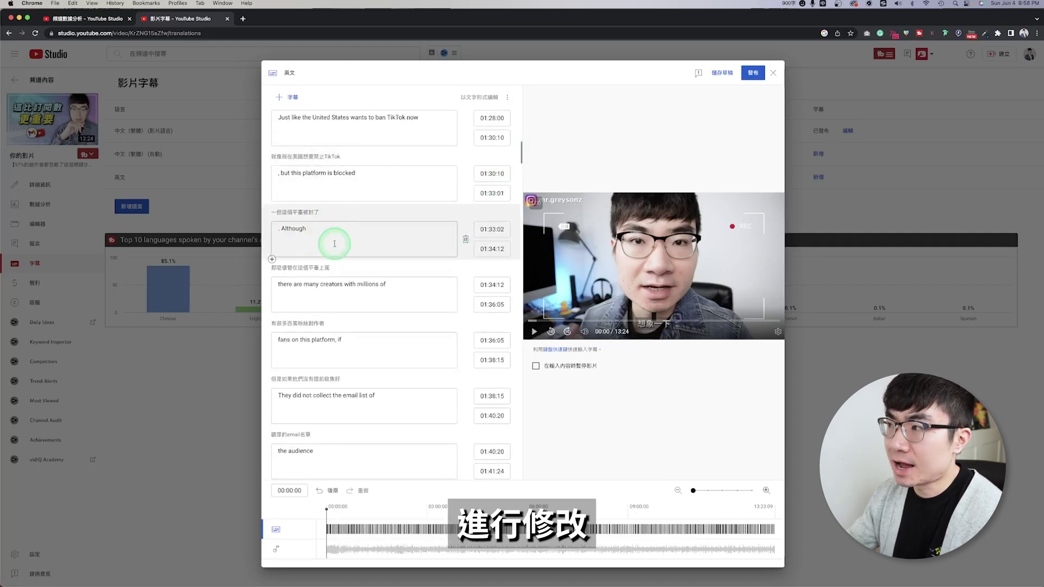
{"action": "left_click", "coordinate": [749, 75]}
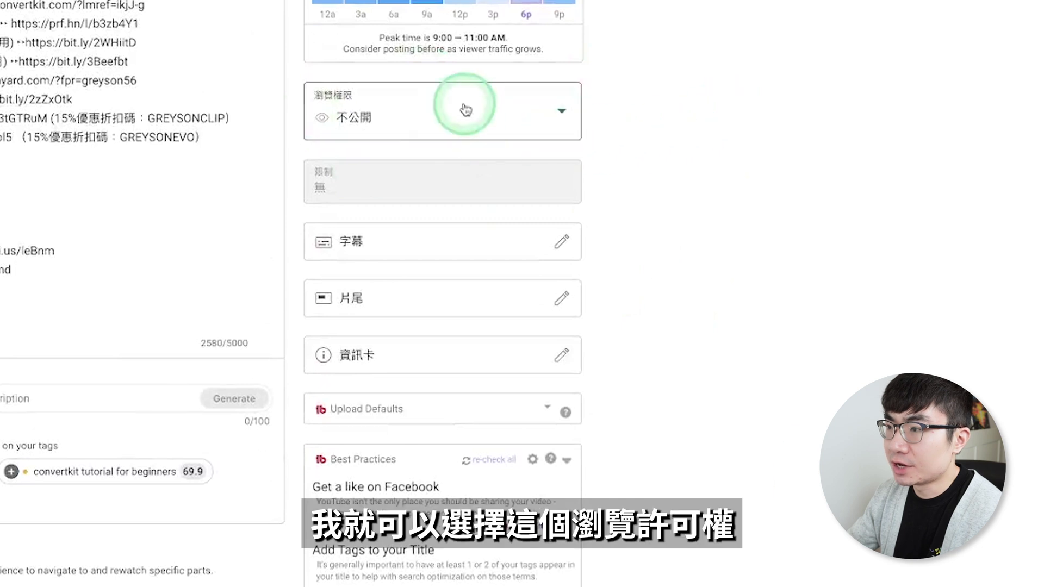
Open the video's 瀏覽權限 settings on its details page and choose 安排時間.
{"action": "left_click", "coordinate": [464, 109]}
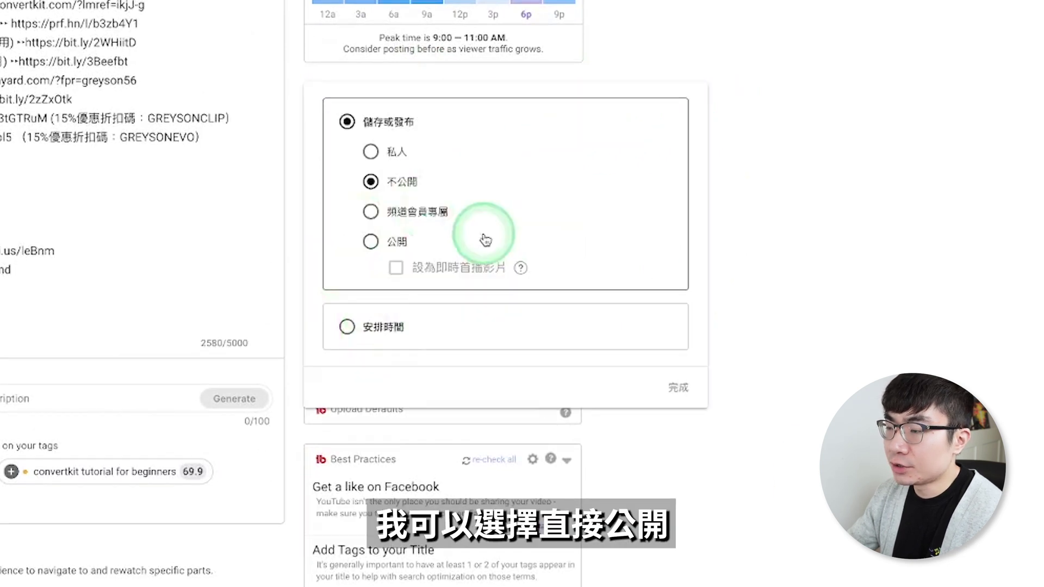
{"action": "left_click", "coordinate": [394, 329]}
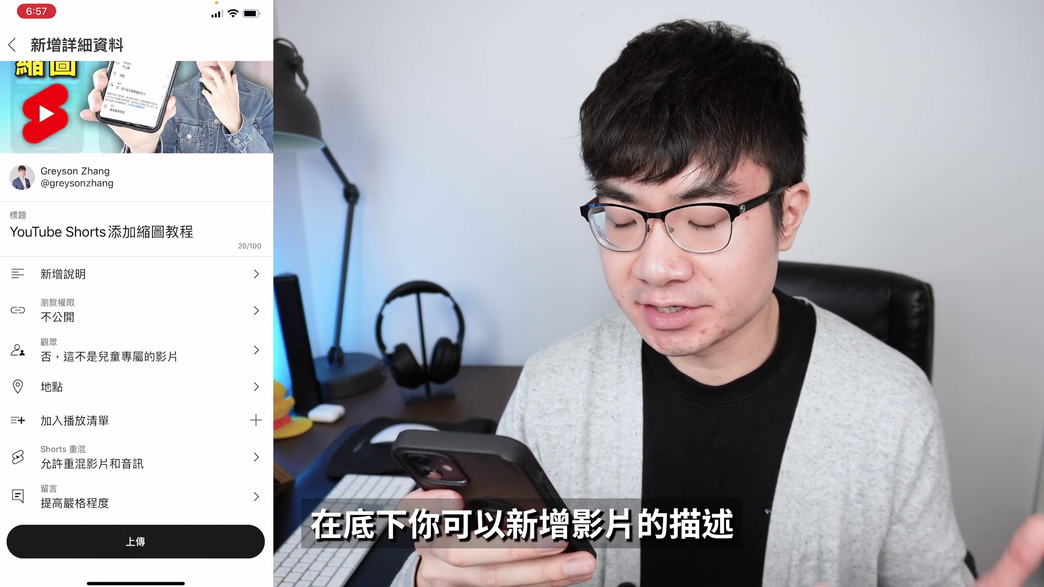
In the YouTube mobile app, open the visibility settings of the upload YouTube Shorts添加縮圖教程 and choose 安排時間.
{"action": "left_click", "coordinate": [63, 274]}
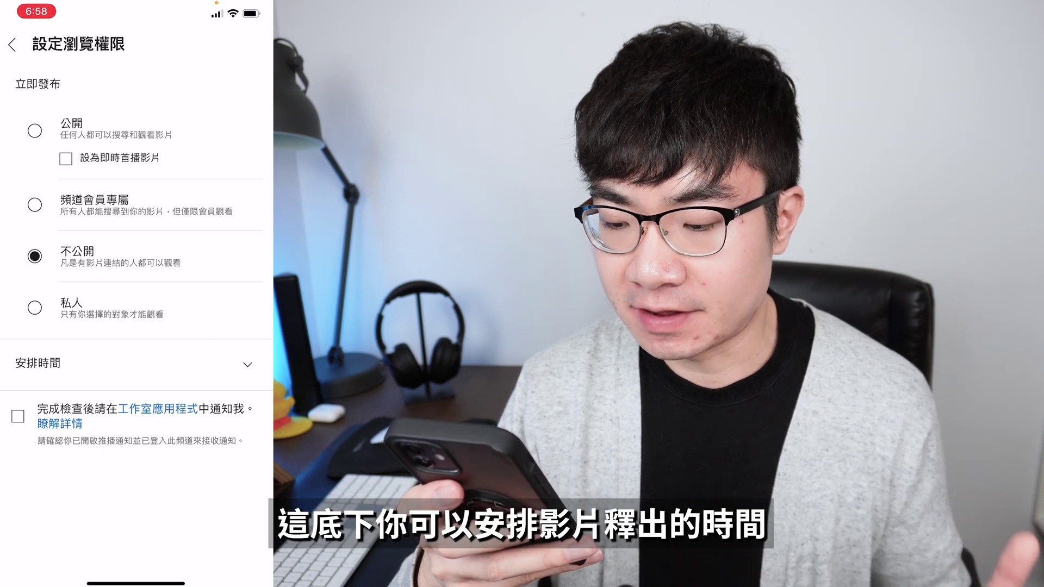
{"action": "left_click", "coordinate": [136, 364]}
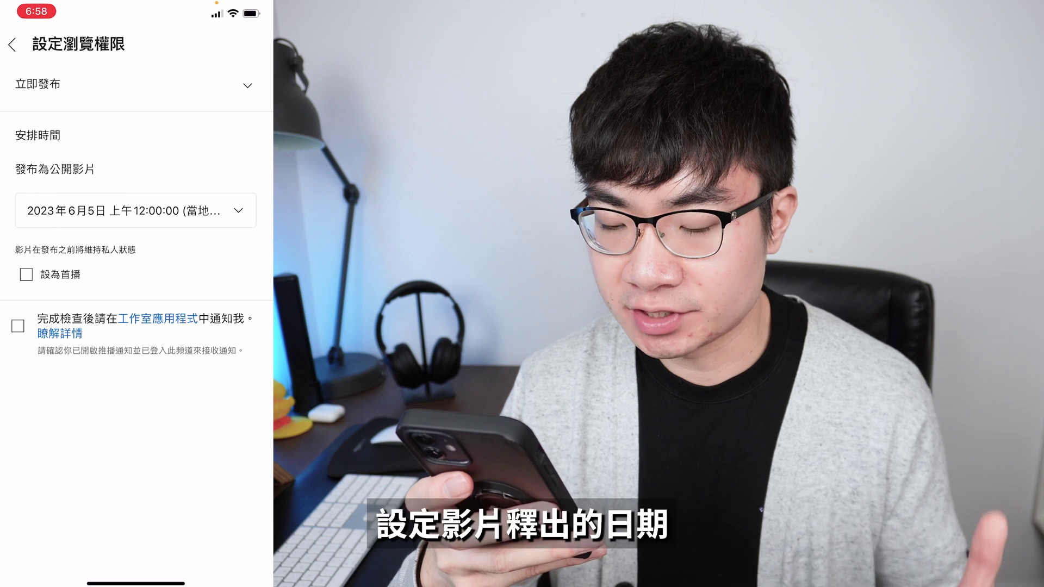